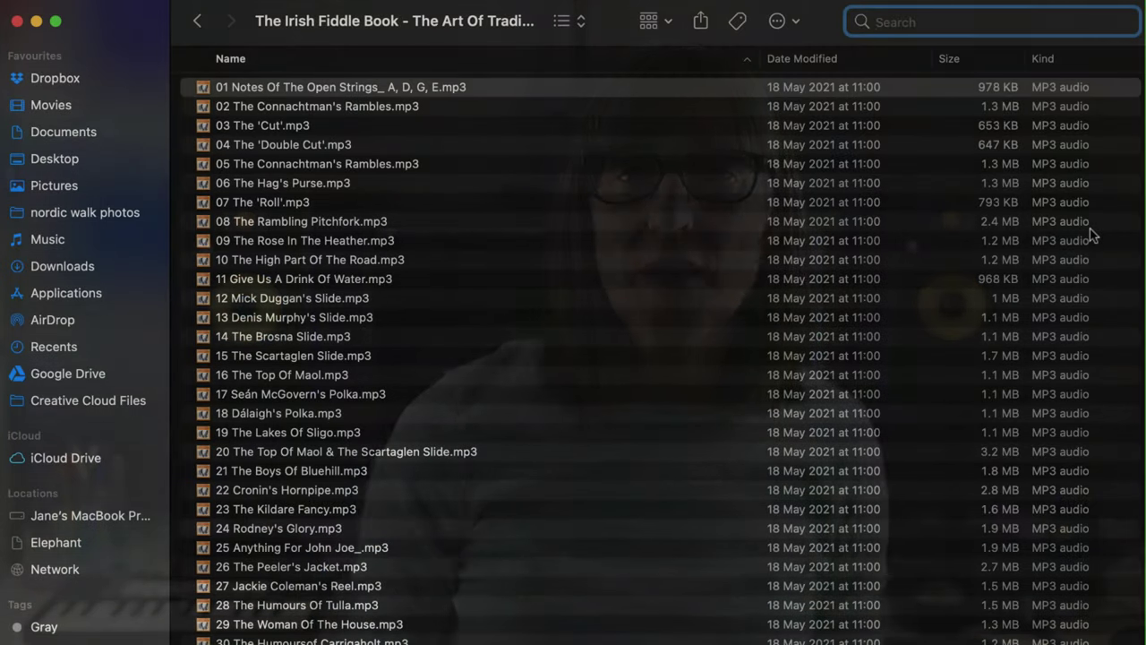
Step: Look through the MP3 tracks in the folder of The Irish Fiddle Book album
{"action": "scroll", "coordinate": [1090, 231], "scroll_direction": "down", "scroll_amount": 4}
{"action": "scroll", "coordinate": [1091, 233], "scroll_direction": "down", "scroll_amount": 6}
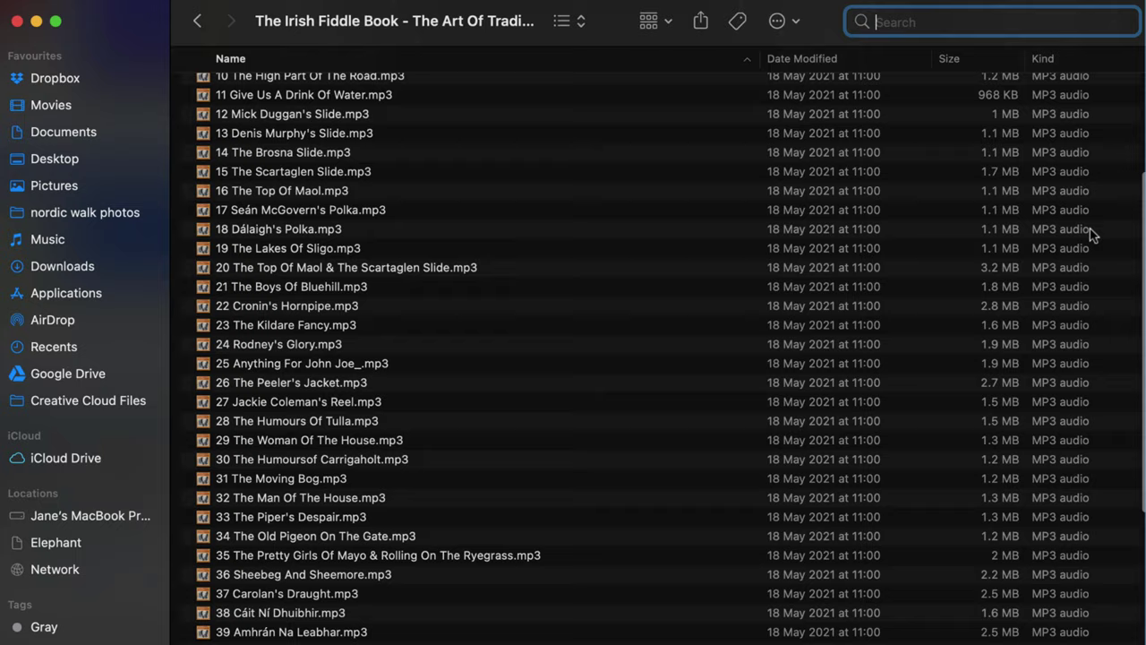
{"action": "scroll", "coordinate": [1091, 233], "scroll_direction": "down", "scroll_amount": 4}
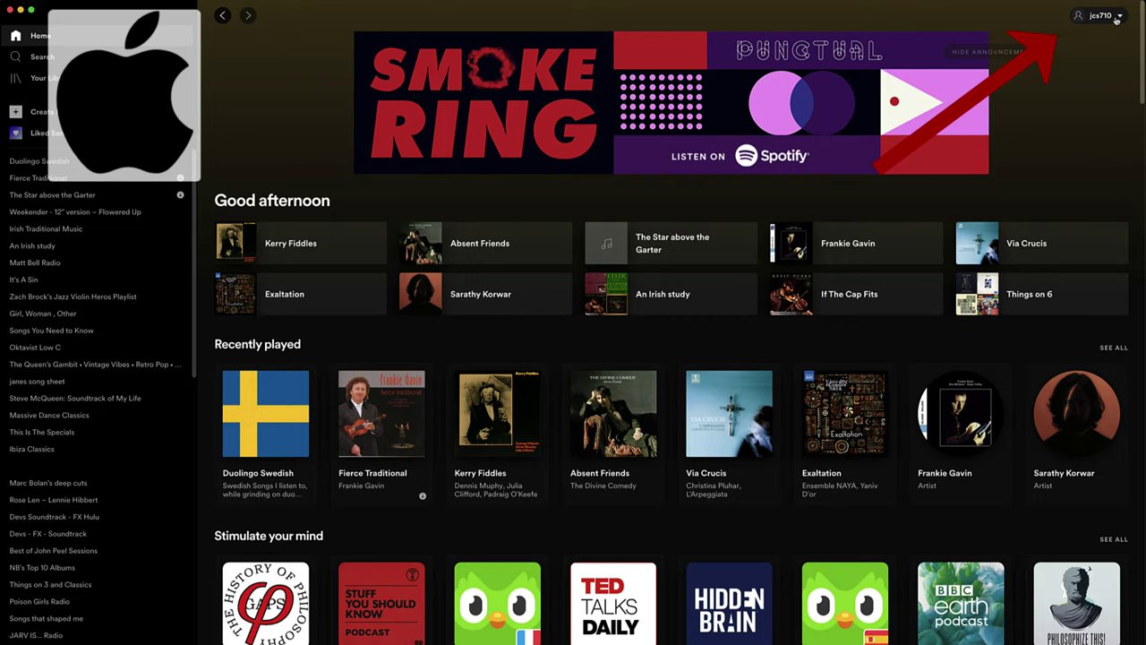
Step: Switch to Spotify and open its settings to examine the Local Files options and song sources
{"action": "left_click", "coordinate": [1102, 16]}
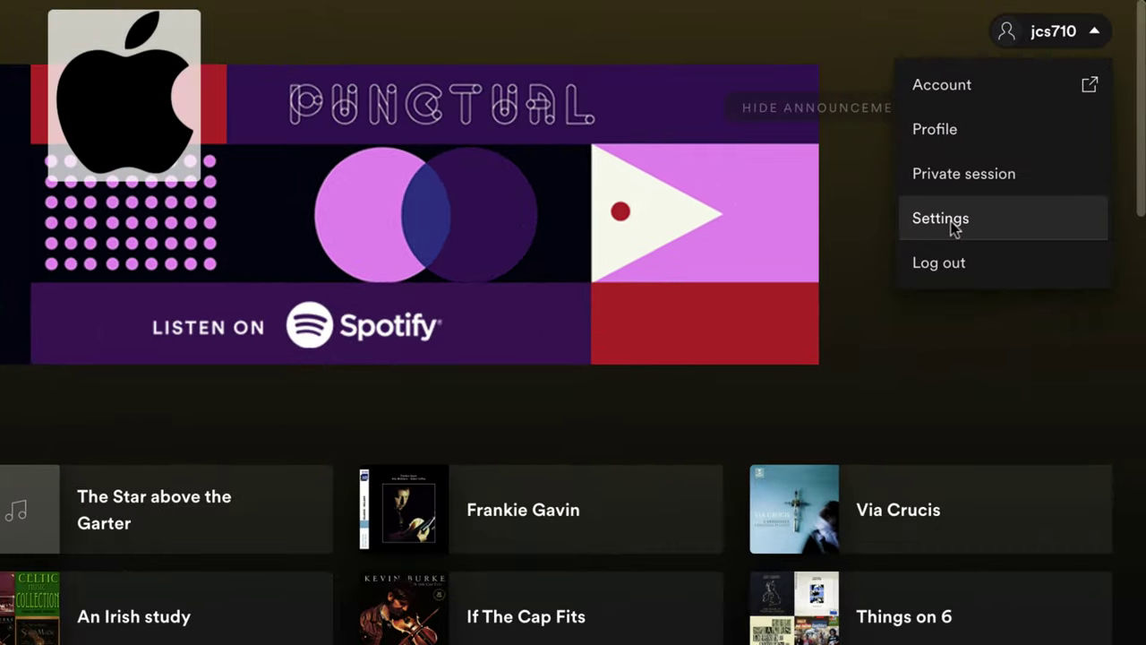
{"action": "left_click", "coordinate": [1052, 105]}
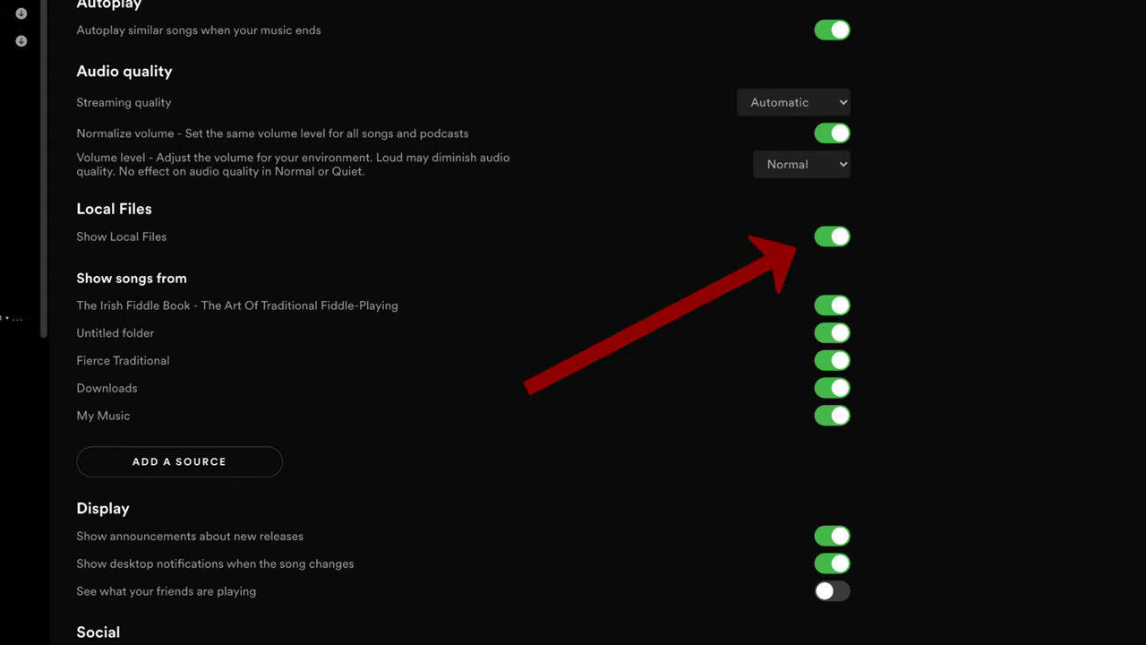
{"action": "scroll", "coordinate": [497, 238], "scroll_direction": "down", "scroll_amount": 1}
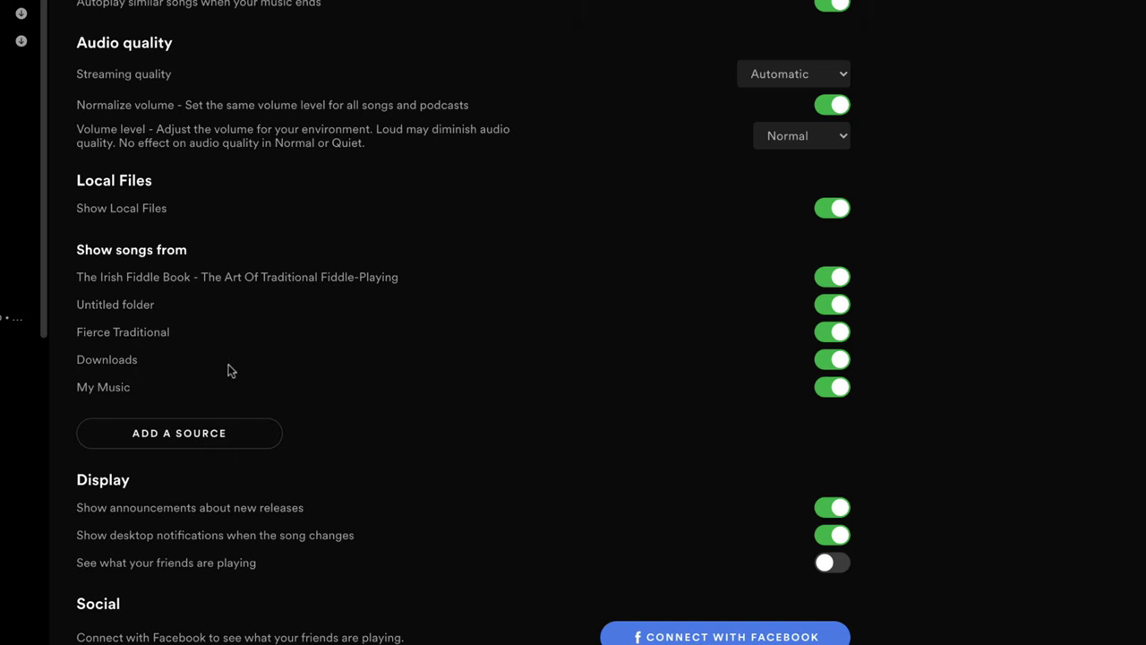
{"action": "left_click", "coordinate": [215, 436]}
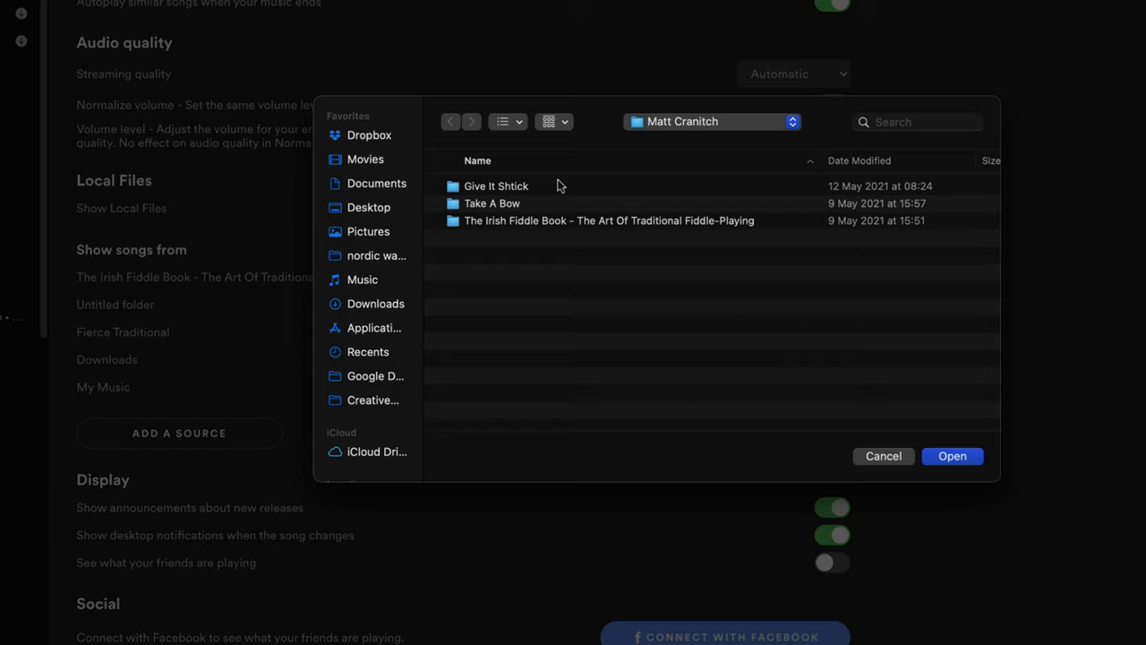
{"action": "left_click", "coordinate": [497, 226]}
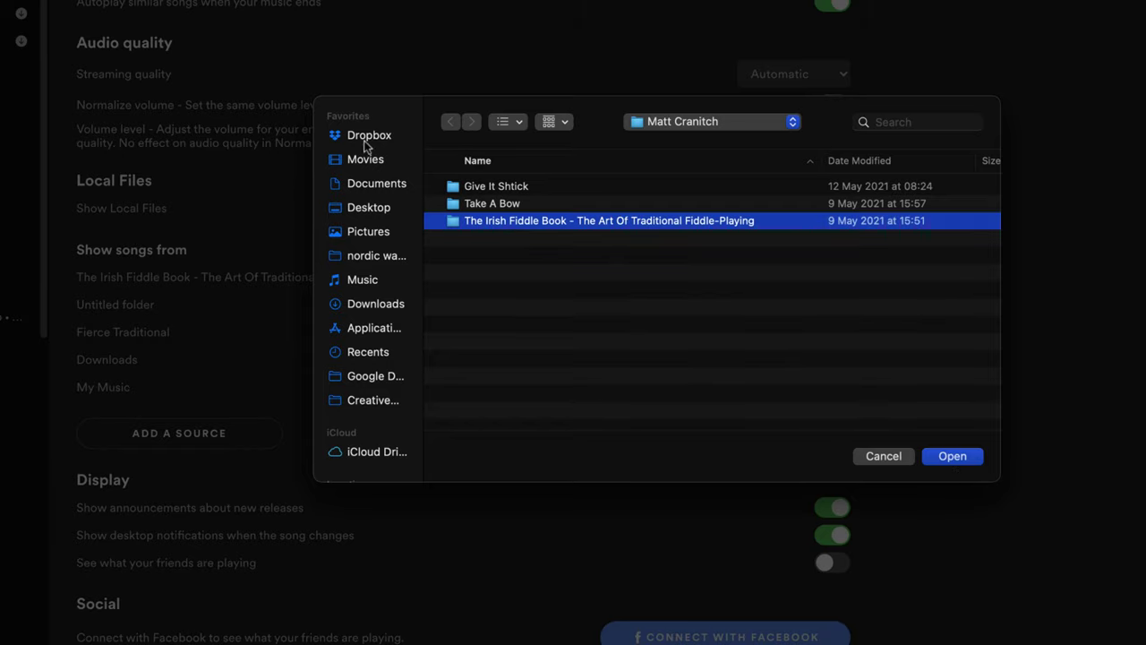
{"action": "left_click", "coordinate": [881, 457]}
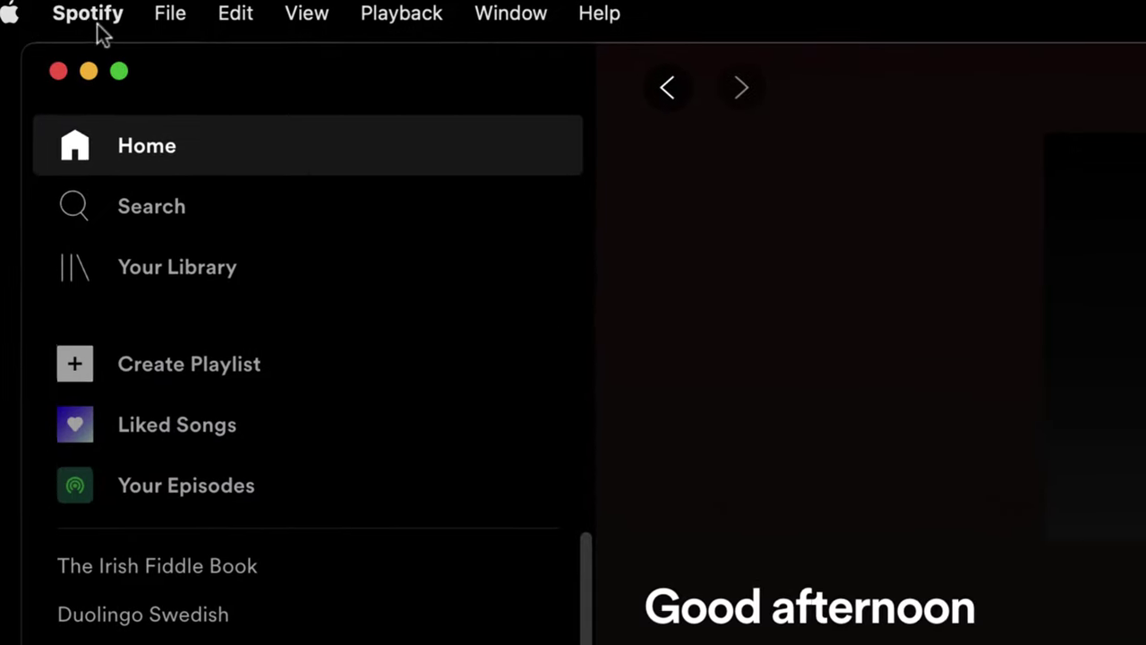
Step: Open the app preferences from the home page and review the Local Files section
{"action": "left_click", "coordinate": [36, 8]}
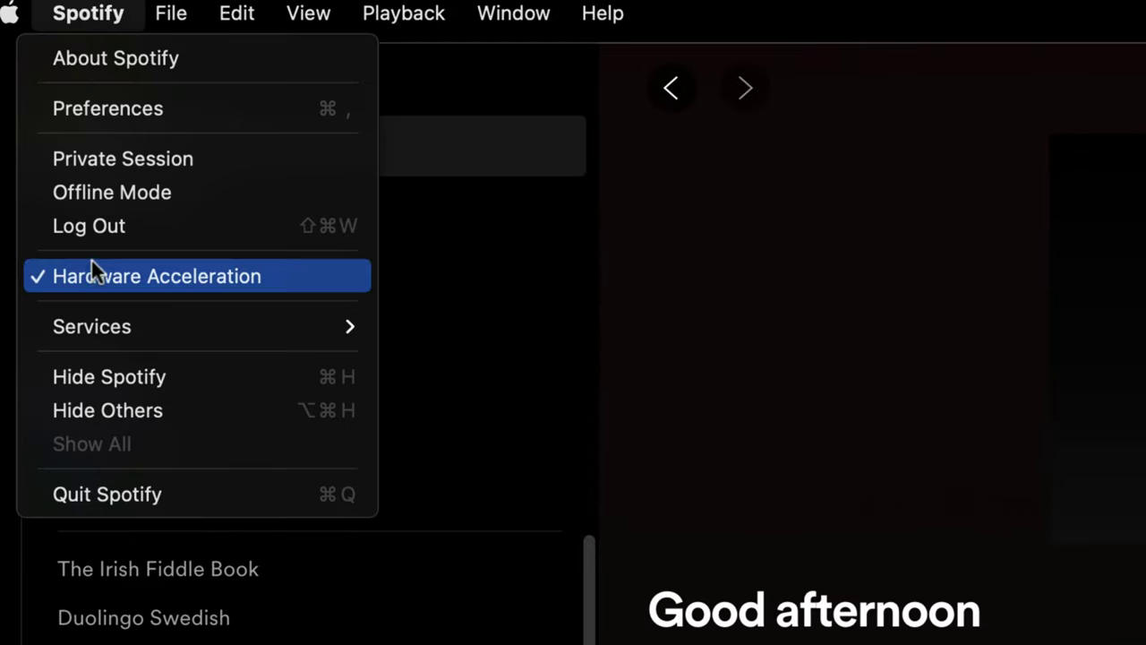
{"action": "left_click", "coordinate": [101, 109]}
{"action": "scroll", "coordinate": [450, 365], "scroll_direction": "down", "scroll_amount": 1}
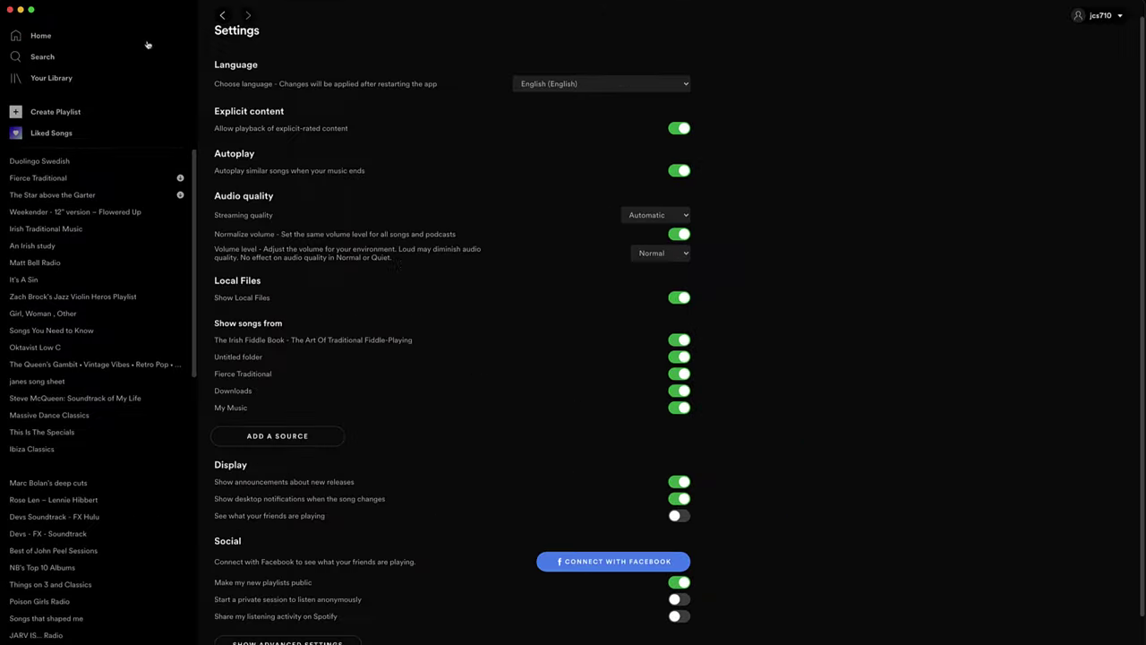
Step: Create a playlist named "The Irish Fiddle Book" and save it with the book cover image from the album's folder
{"action": "left_click", "coordinate": [42, 79]}
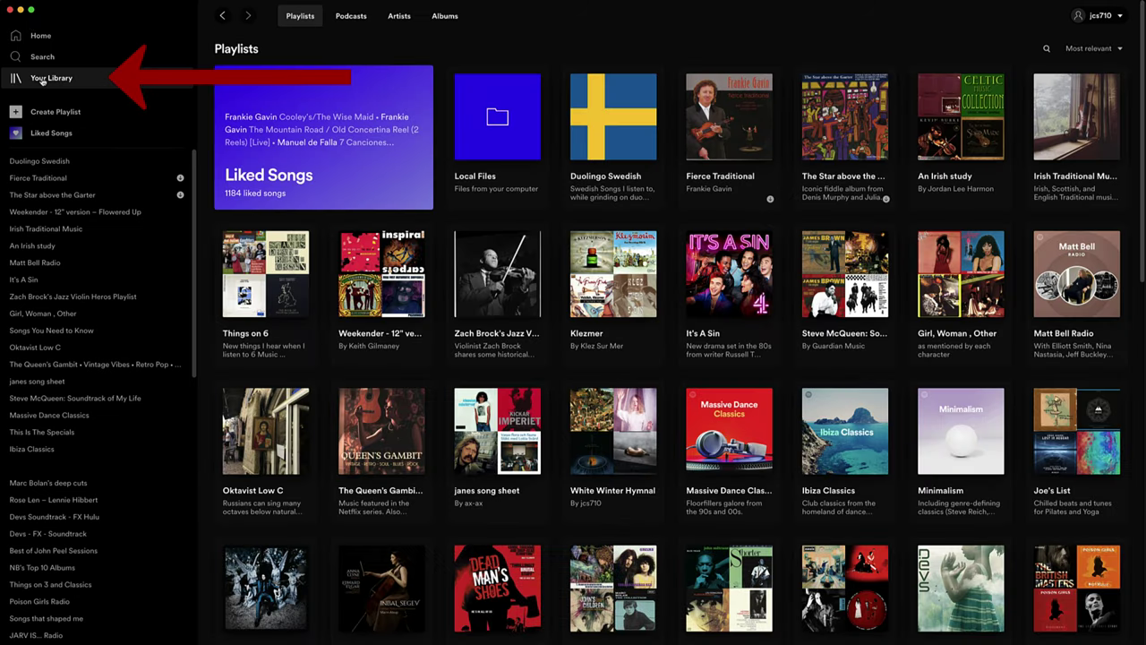
{"action": "left_click", "coordinate": [54, 113]}
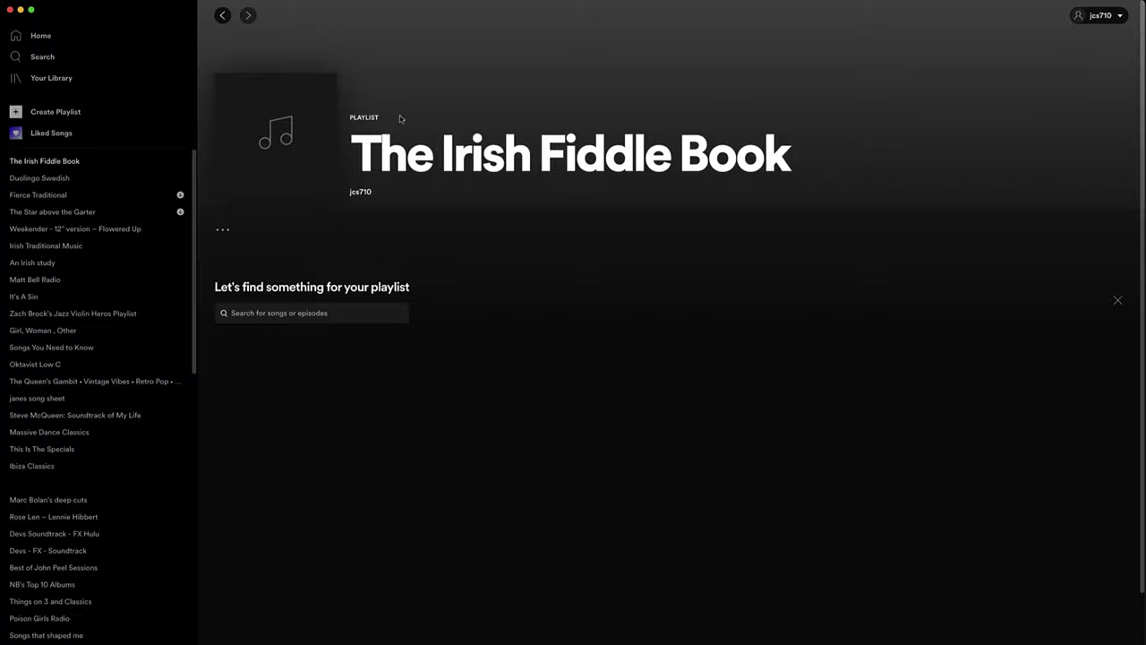
{"action": "left_click", "coordinate": [275, 142]}
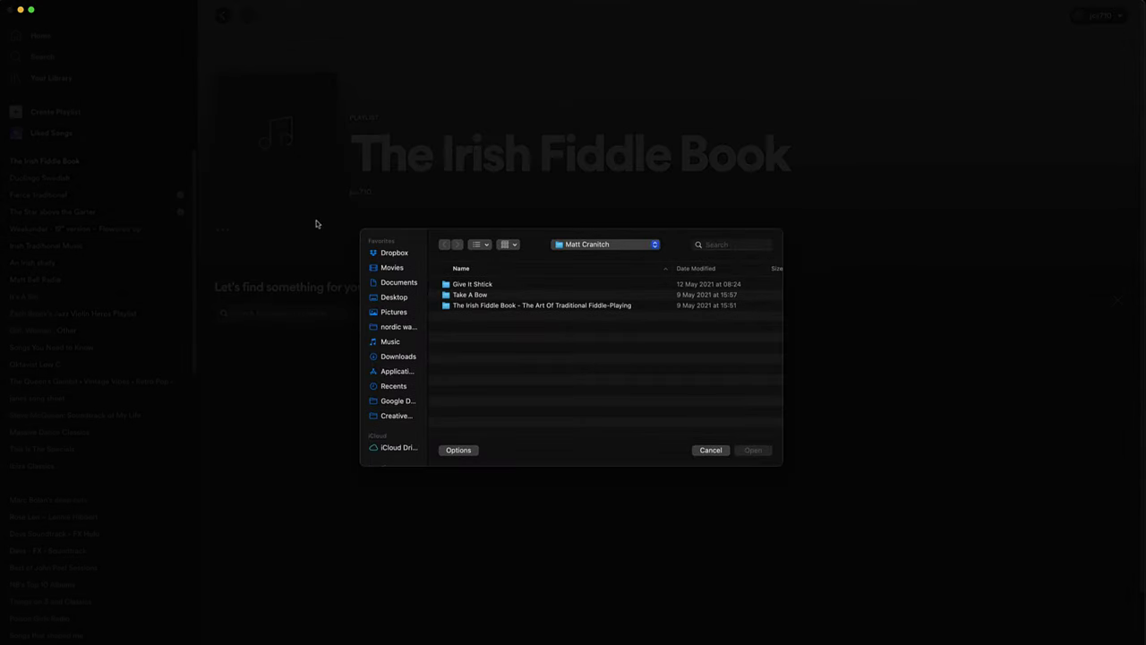
{"action": "double_click", "coordinate": [478, 306]}
{"action": "scroll", "coordinate": [537, 358], "scroll_direction": "down", "scroll_amount": 10}
{"action": "left_click", "coordinate": [484, 423]}
{"action": "left_click", "coordinate": [763, 454]}
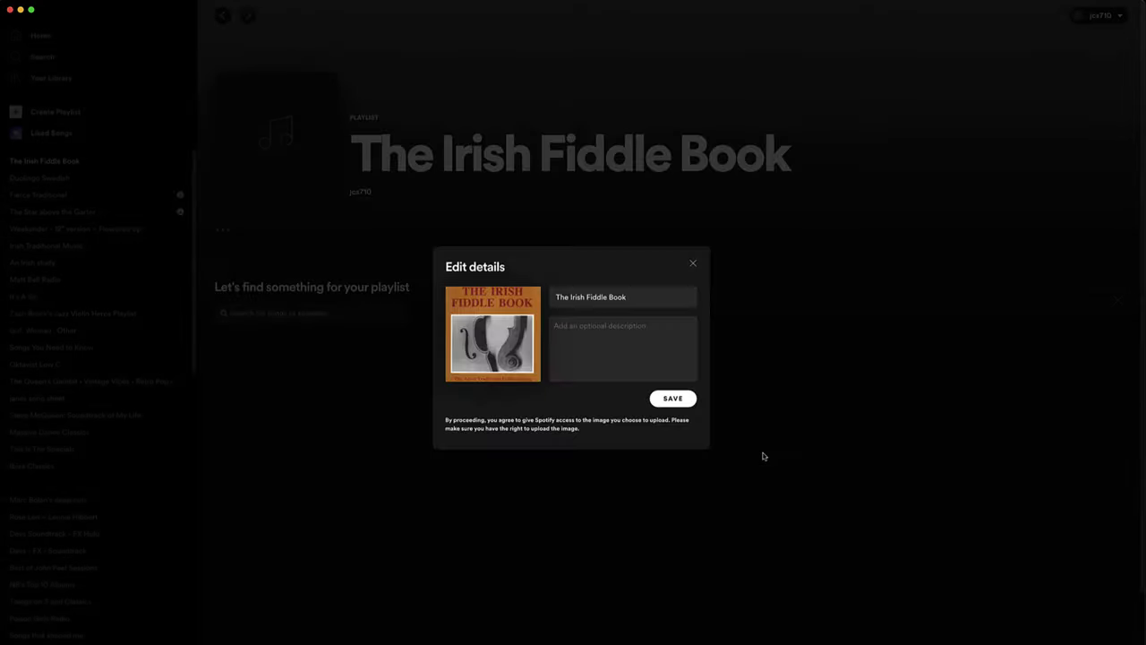
{"action": "left_click", "coordinate": [672, 399]}
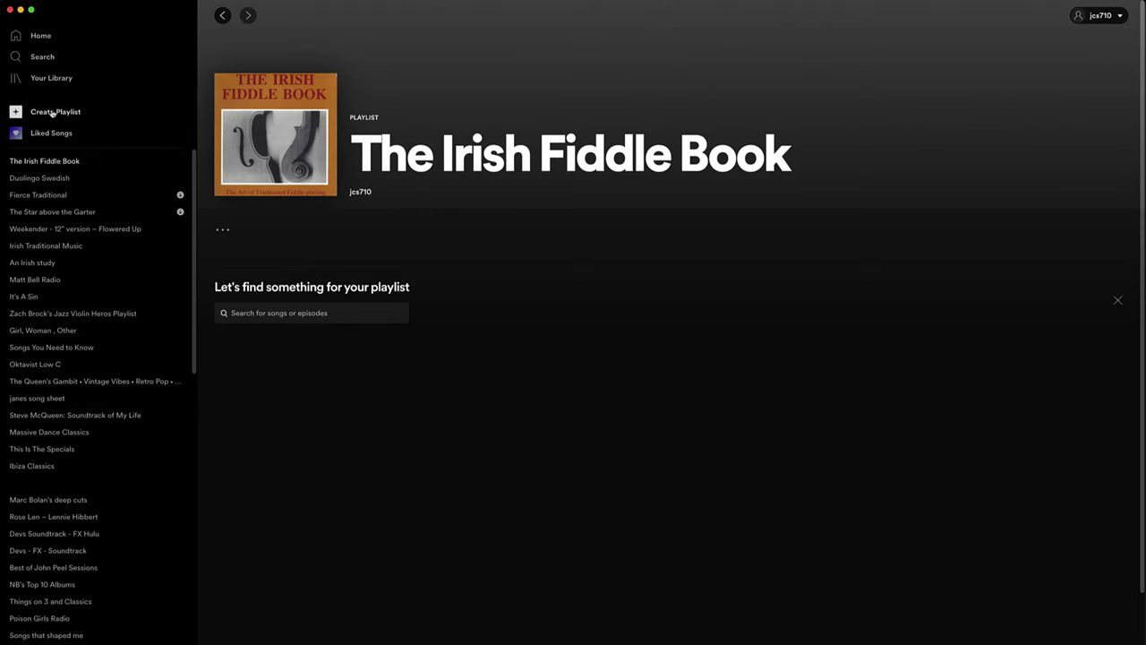
Step: Open the Local Files collection in the library and filter its tracks by "matt cranit"
{"action": "left_click", "coordinate": [49, 81]}
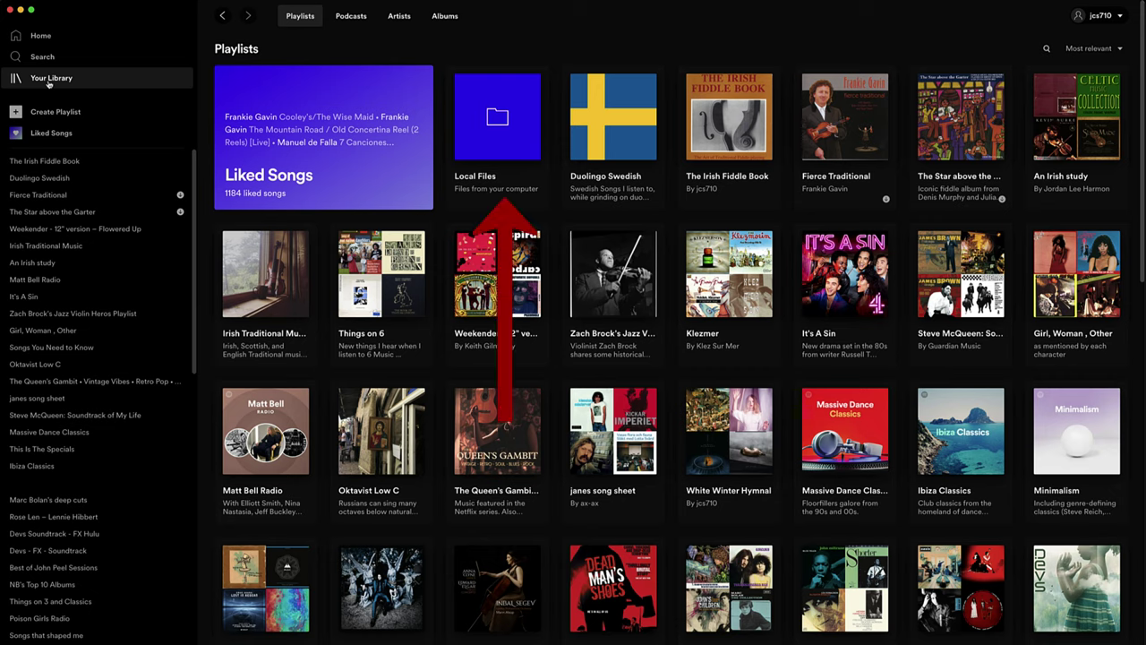
{"action": "left_click", "coordinate": [478, 158]}
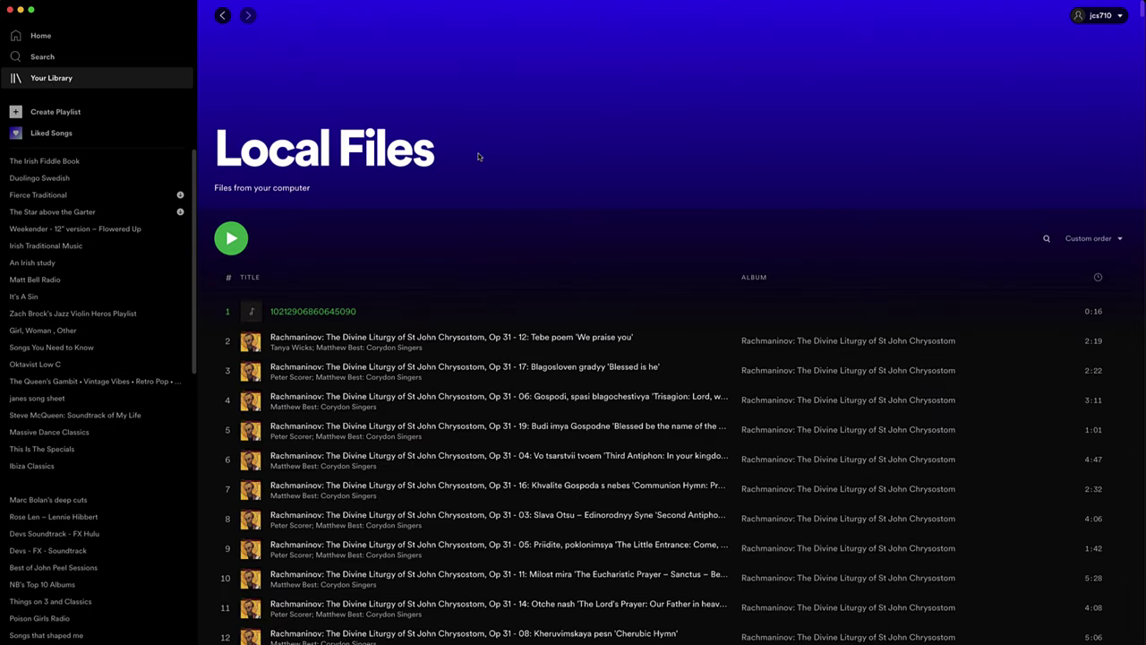
{"action": "scroll", "coordinate": [489, 232], "scroll_direction": "down", "scroll_amount": 3}
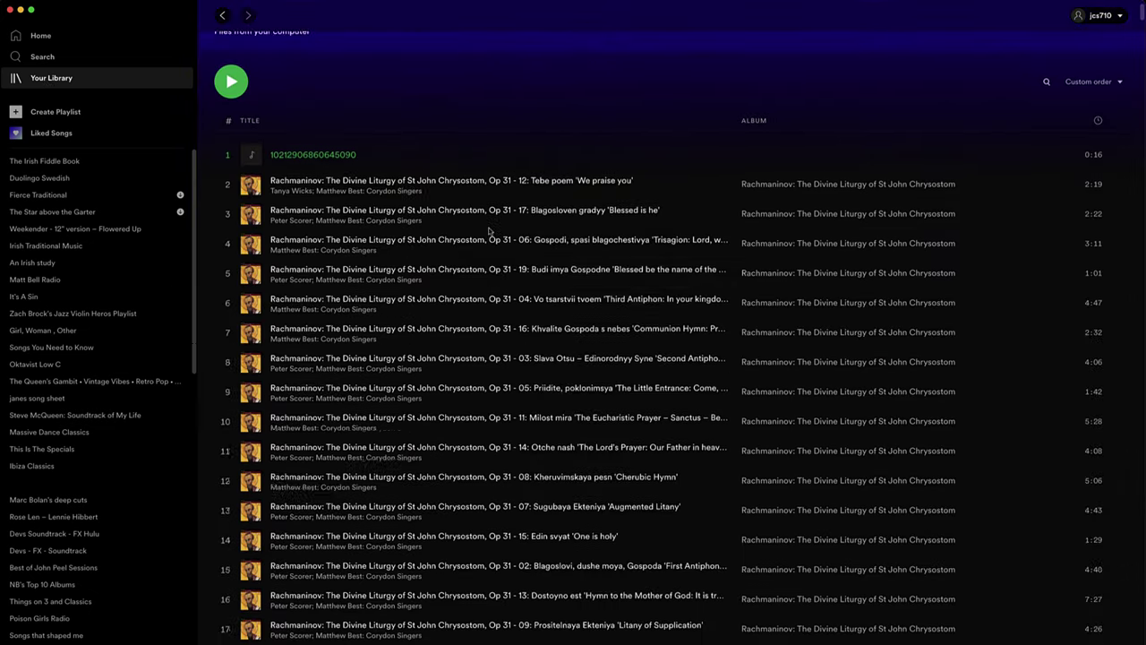
{"action": "scroll", "coordinate": [489, 232], "scroll_direction": "down", "scroll_amount": 10}
{"action": "scroll", "coordinate": [489, 231], "scroll_direction": "up", "scroll_amount": 15}
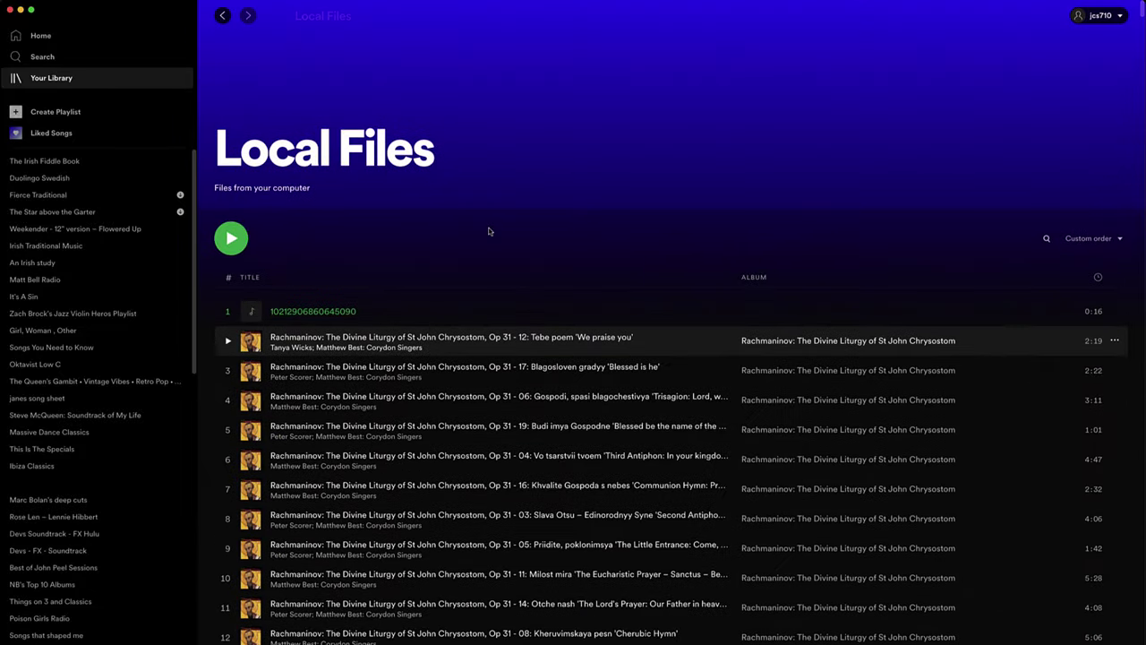
{"action": "left_click", "coordinate": [1047, 242]}
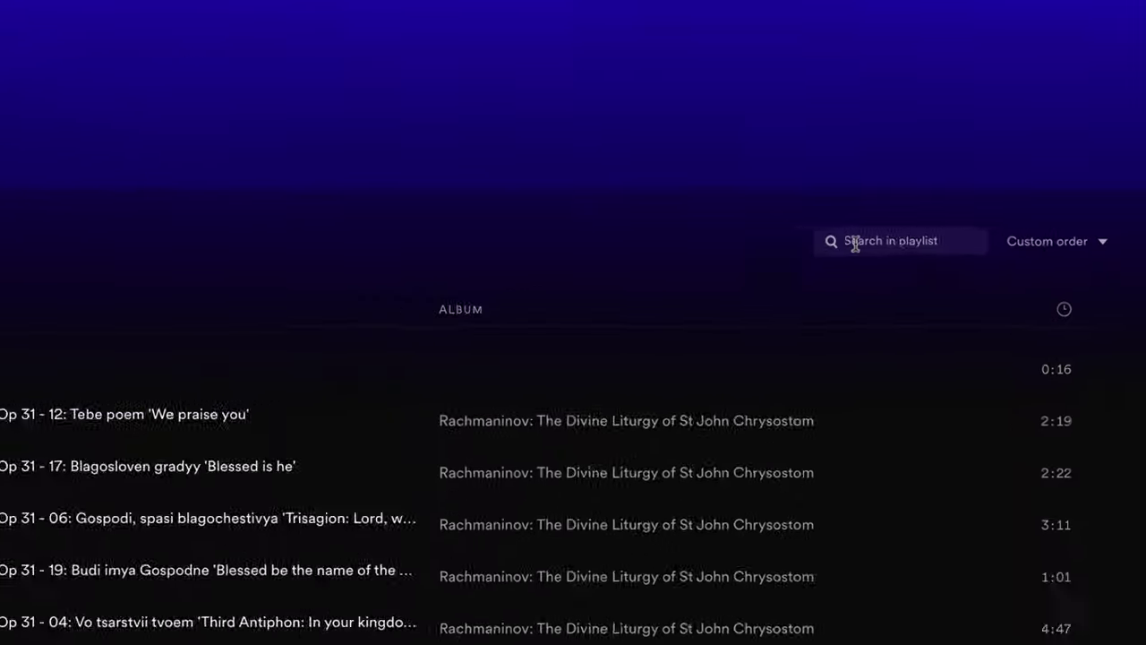
{"action": "type", "text": "matt cr"}
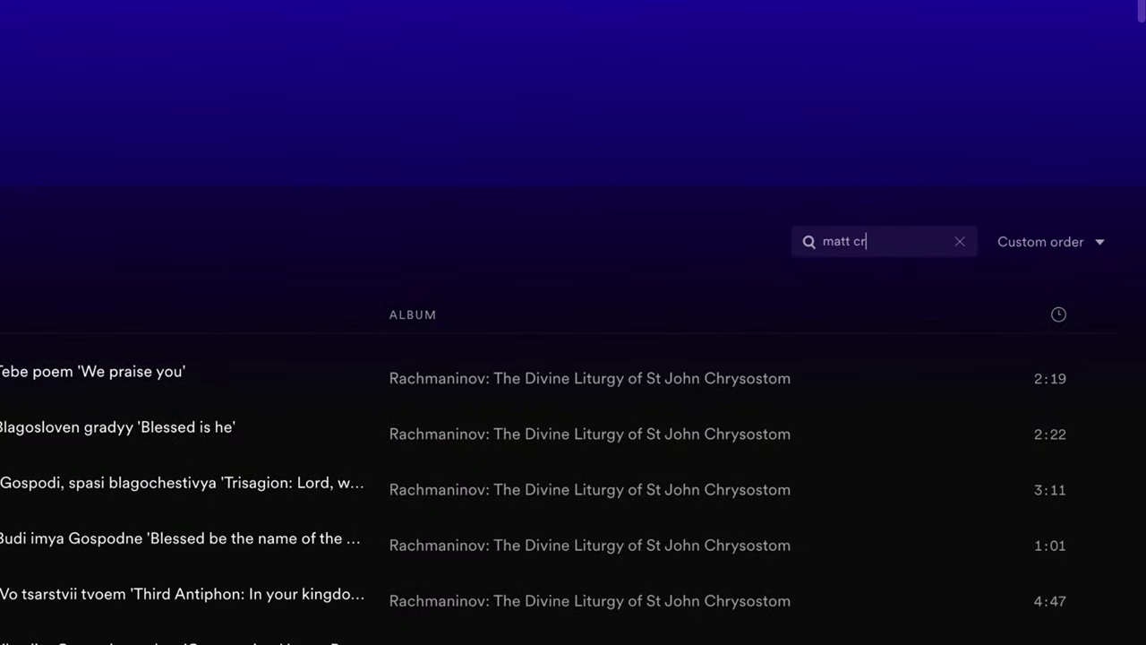
{"action": "type", "text": "anith"}
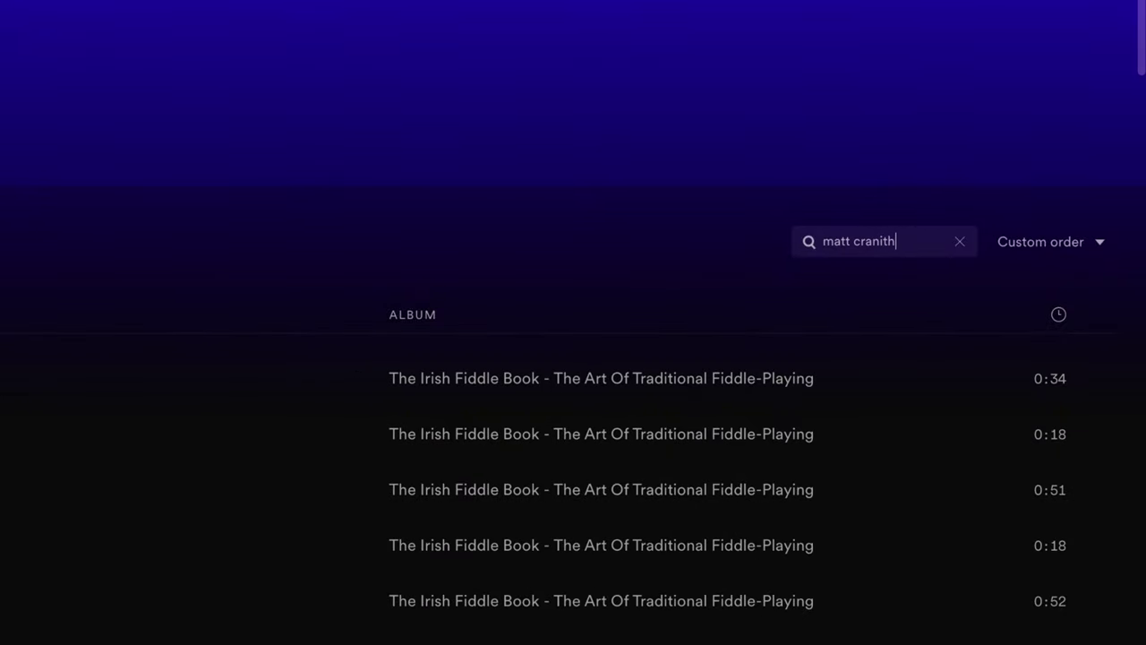
{"action": "key", "text": "BackSpace"}
Step: Add the album's tracks from "Notes Of The Open Strings: A, D, G, E" through "Doctor Gilbert" to The Irish Fiddle Book playlist
{"action": "scroll", "coordinate": [89, 189], "scroll_direction": "down", "scroll_amount": 2}
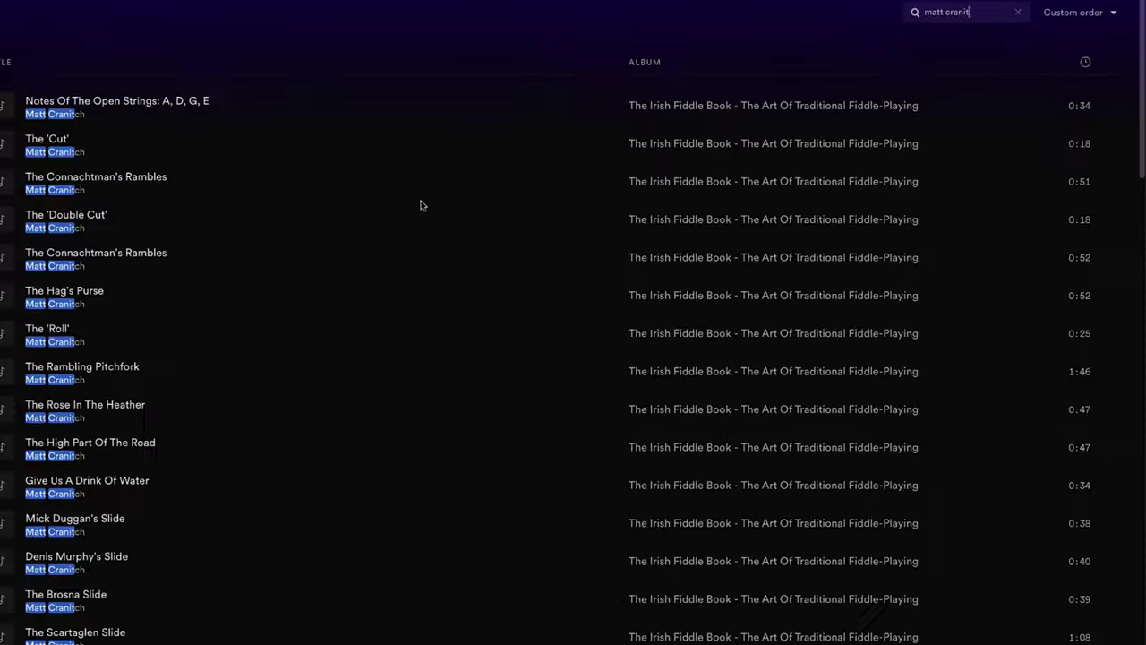
{"action": "scroll", "coordinate": [421, 205], "scroll_direction": "down", "scroll_amount": 8}
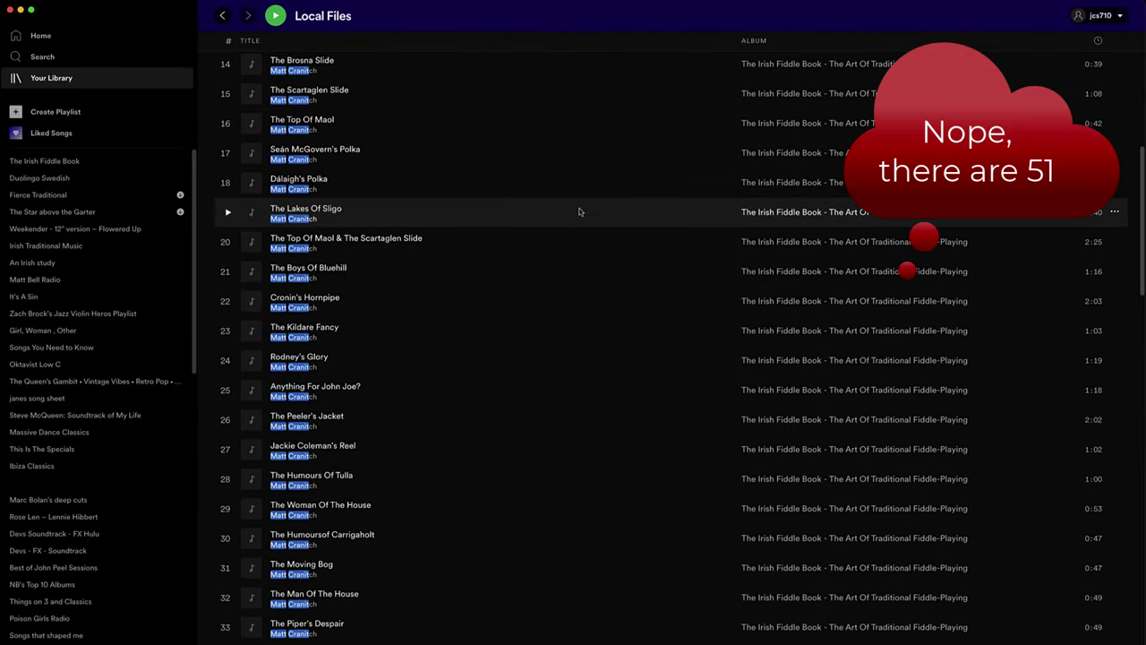
{"action": "scroll", "coordinate": [579, 211], "scroll_direction": "down", "scroll_amount": 10}
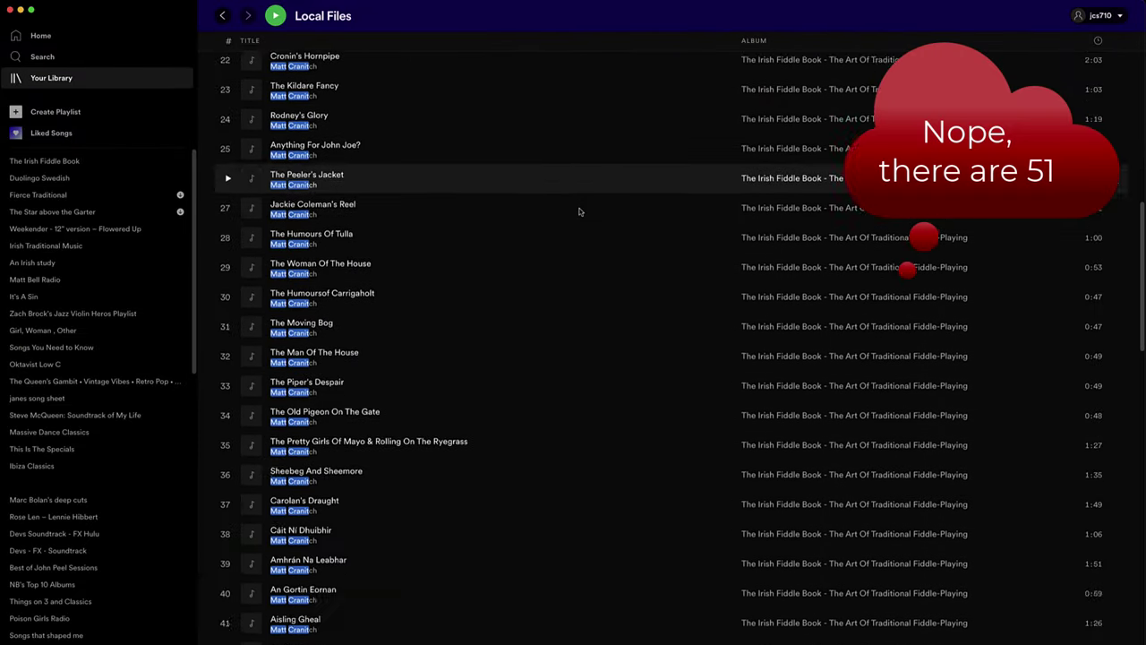
{"action": "scroll", "coordinate": [579, 212], "scroll_direction": "up", "scroll_amount": 15}
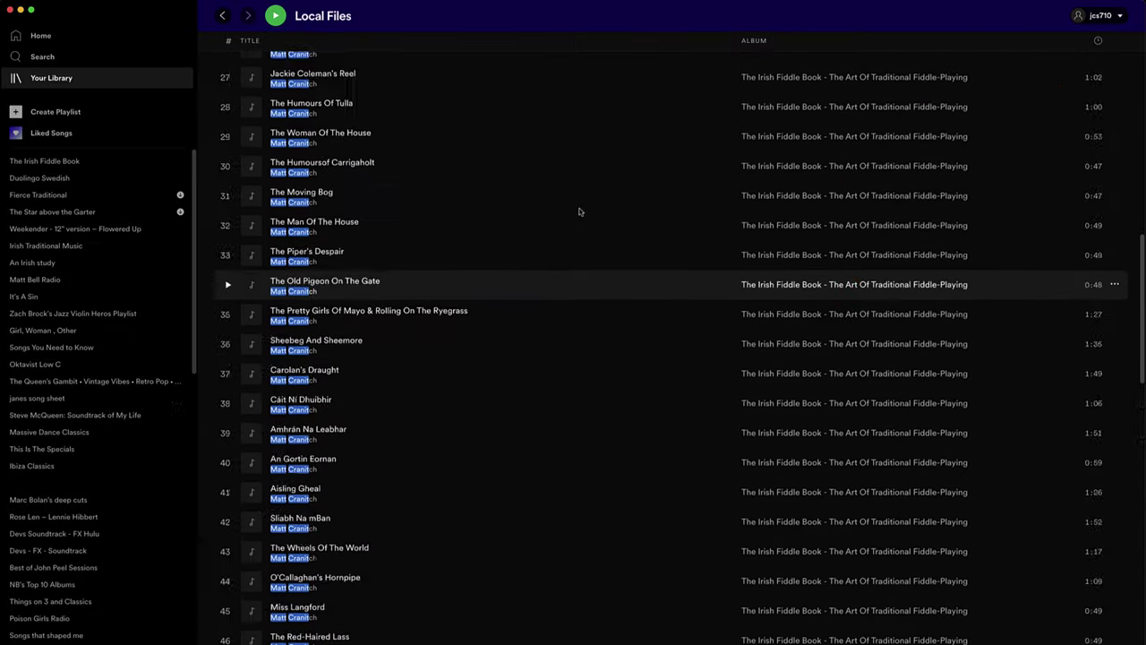
{"action": "scroll", "coordinate": [578, 211], "scroll_direction": "down", "scroll_amount": 15}
{"action": "scroll", "coordinate": [579, 211], "scroll_direction": "down", "scroll_amount": 5}
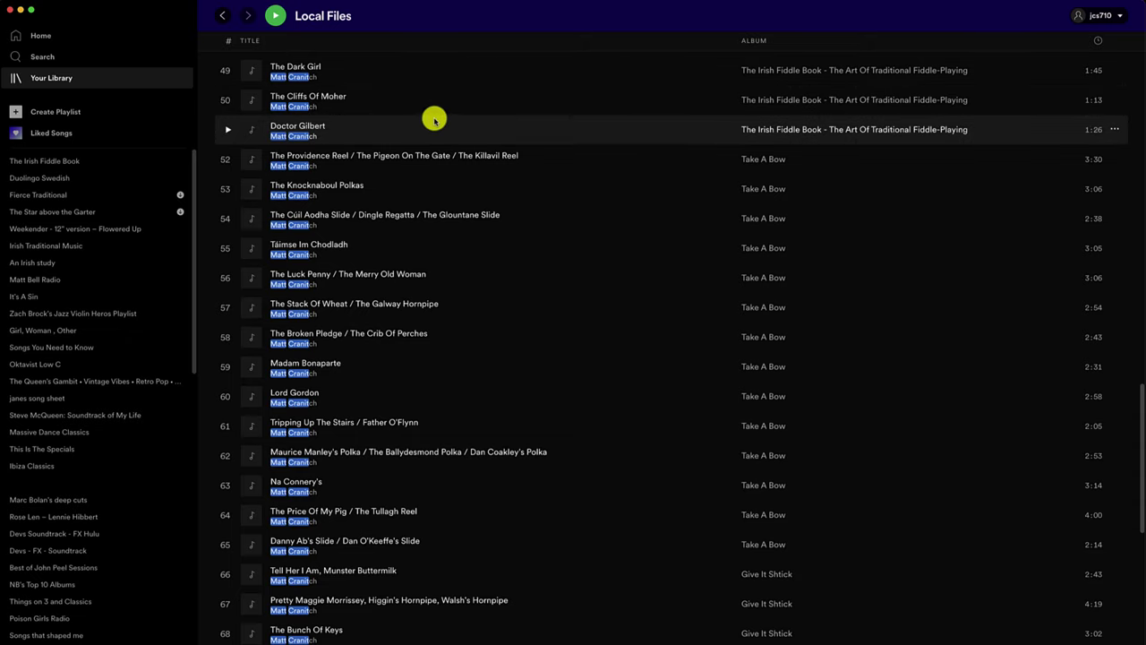
{"action": "left_click", "coordinate": [787, 130]}
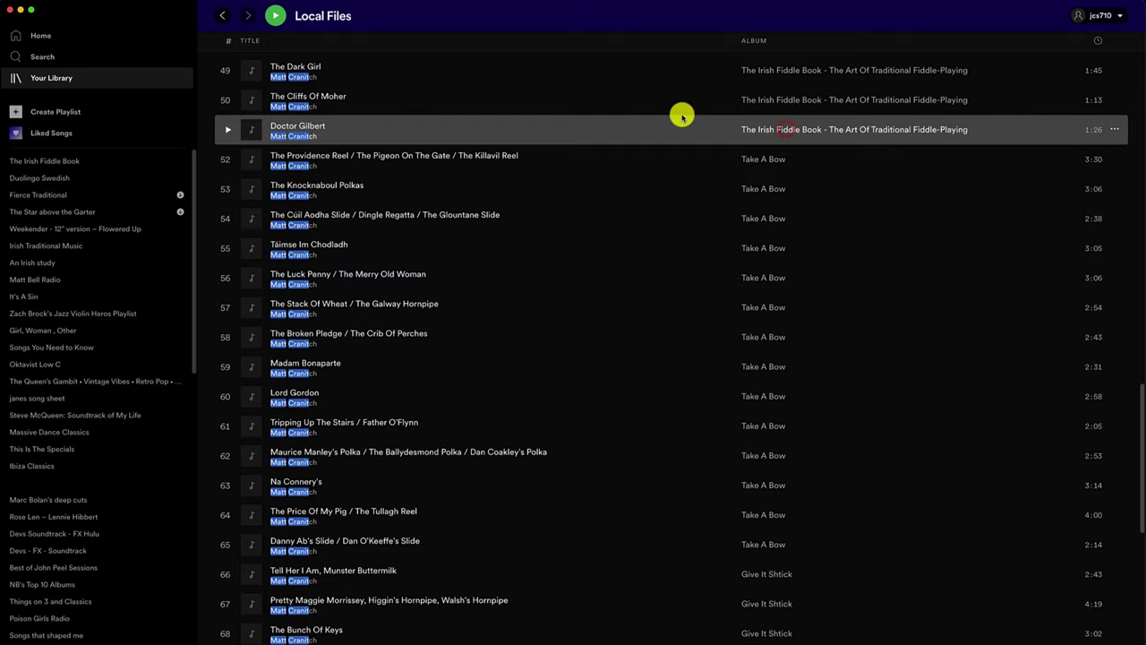
{"action": "scroll", "coordinate": [681, 118], "scroll_direction": "up", "scroll_amount": 20}
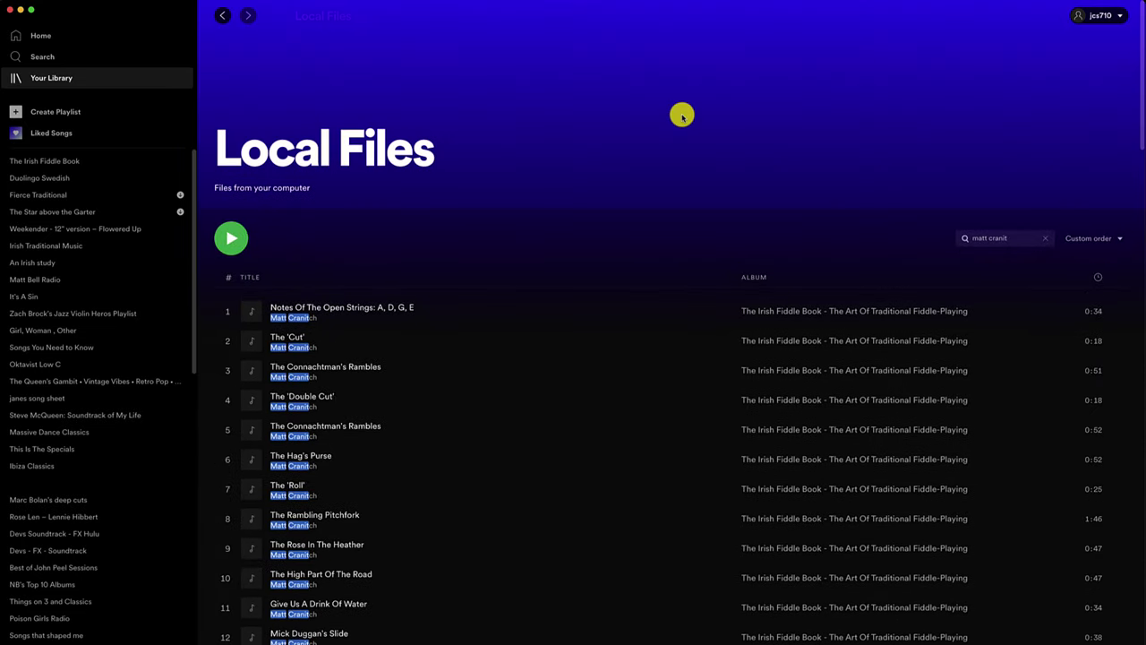
{"action": "left_click", "coordinate": [809, 309], "text": "shift"}
{"action": "scroll", "coordinate": [576, 307], "scroll_direction": "down", "scroll_amount": 15}
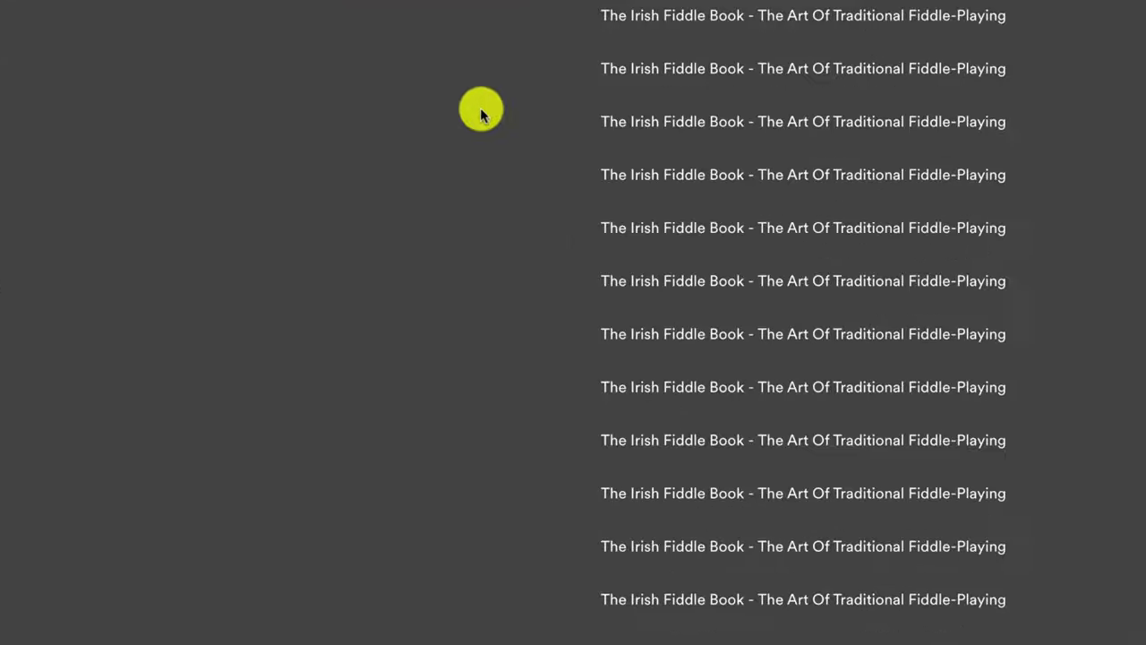
{"action": "right_click", "coordinate": [672, 114]}
{"action": "mouse_move", "coordinate": [422, 197]}
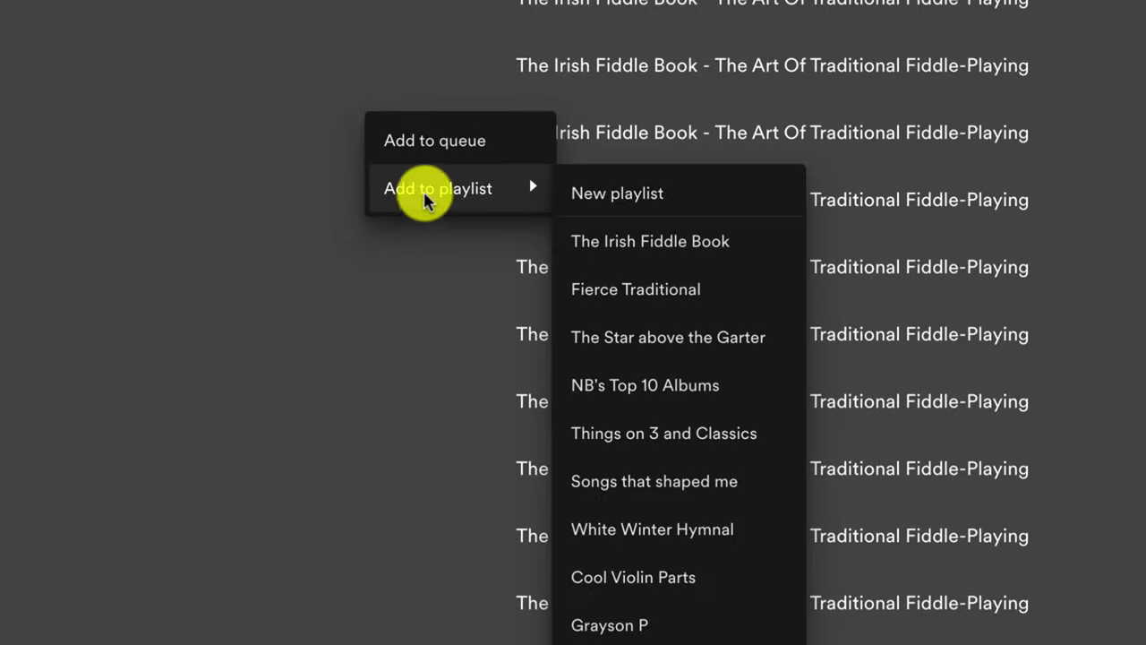
{"action": "left_click", "coordinate": [671, 242]}
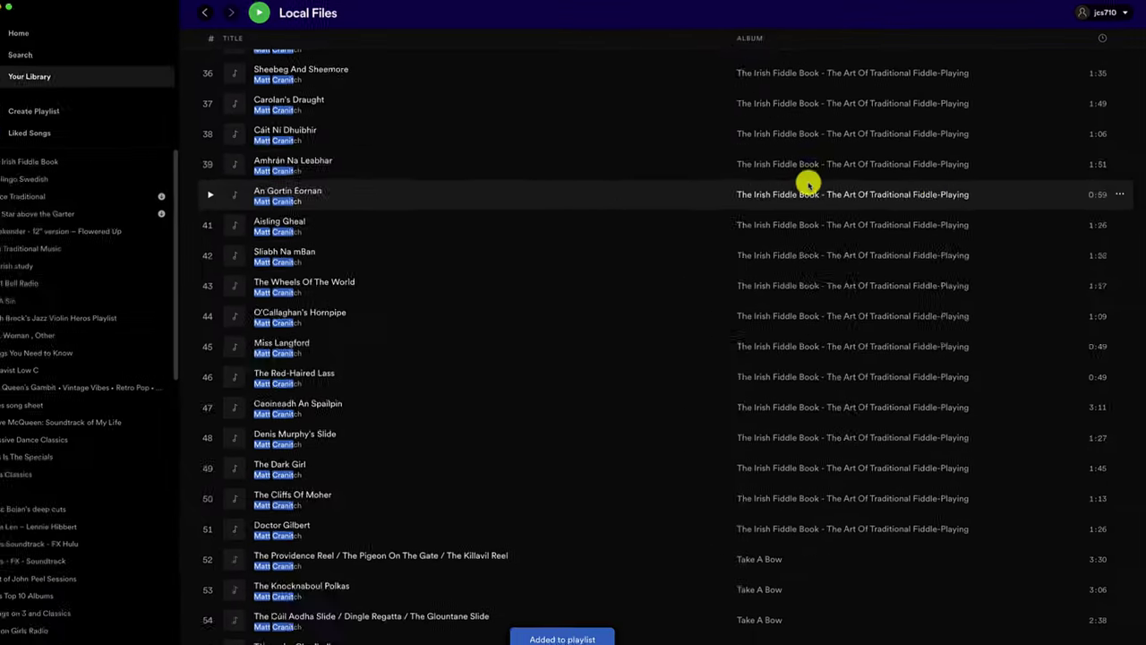
Step: Open The Irish Fiddle Book playlist from the library and check its track list through to the end
{"action": "left_click", "coordinate": [31, 77]}
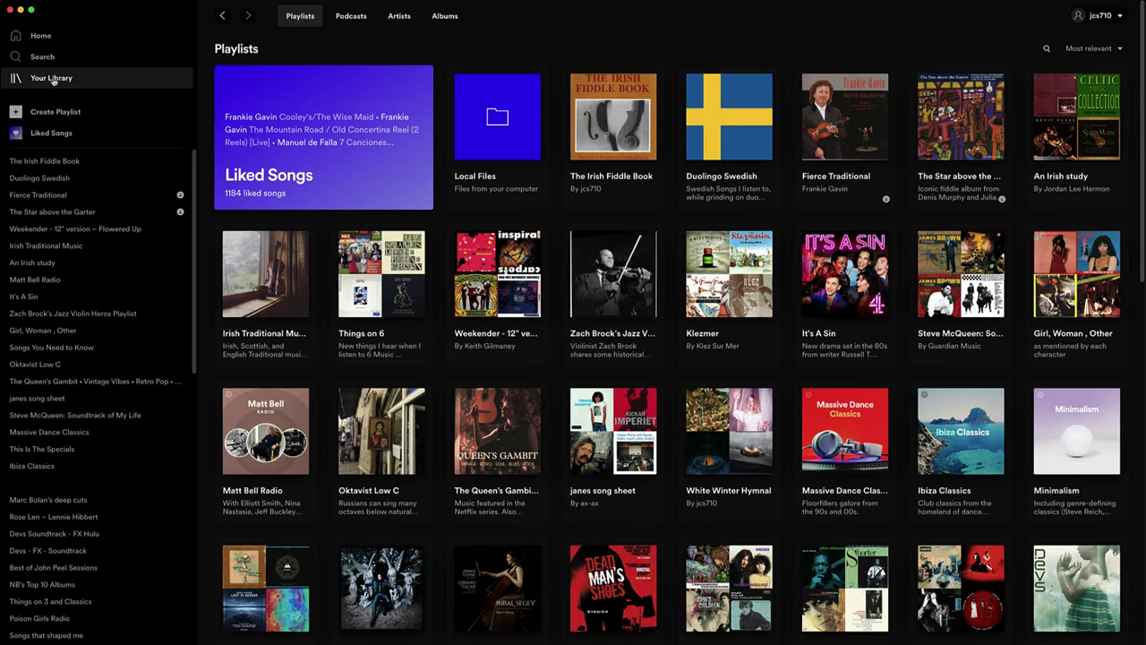
{"action": "left_click", "coordinate": [599, 139]}
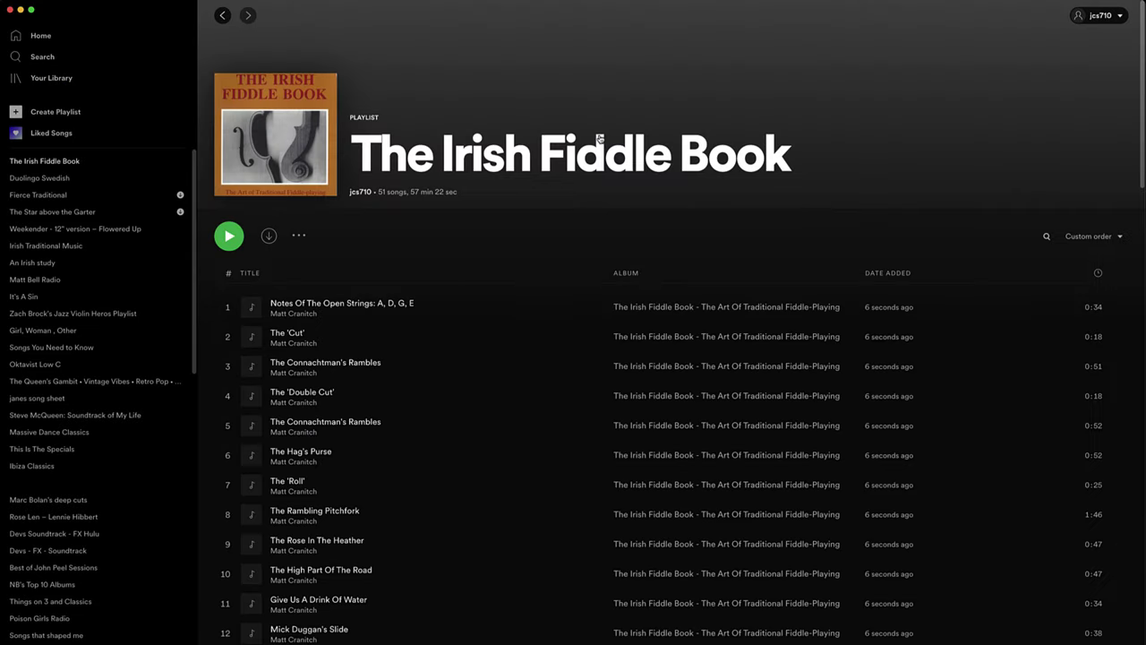
{"action": "scroll", "coordinate": [421, 221], "scroll_direction": "down", "scroll_amount": 15}
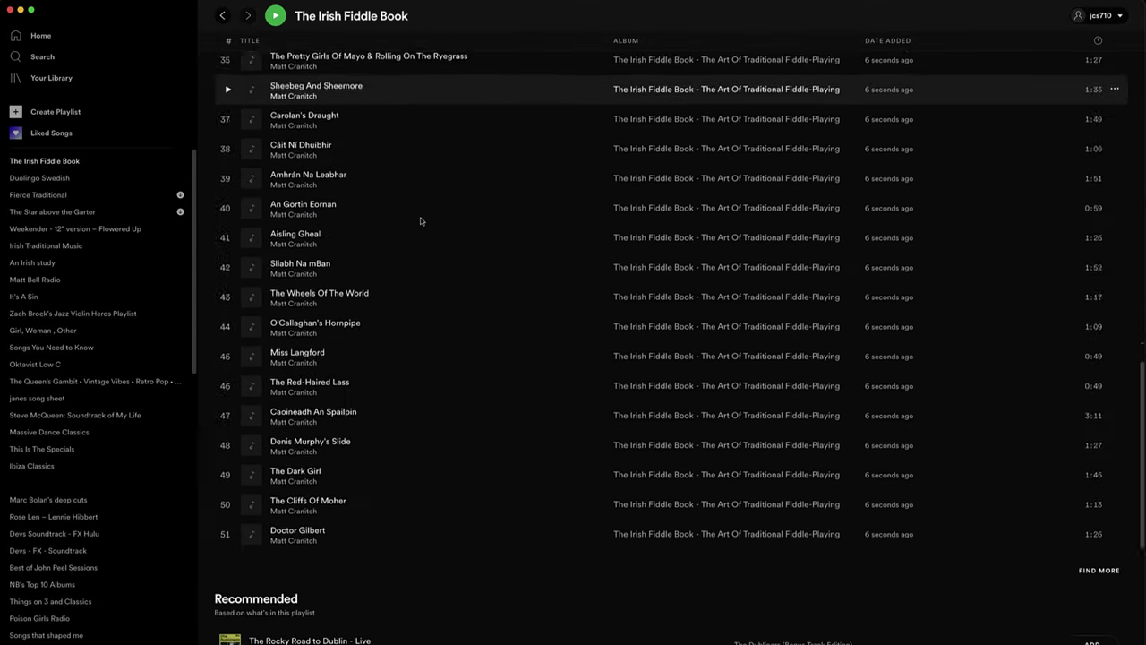
Step: Return to the start of The Irish Fiddle Book playlist, play its third track, "The Connachtman's Rambles", and pause playback
{"action": "scroll", "coordinate": [421, 222], "scroll_direction": "up", "scroll_amount": 13}
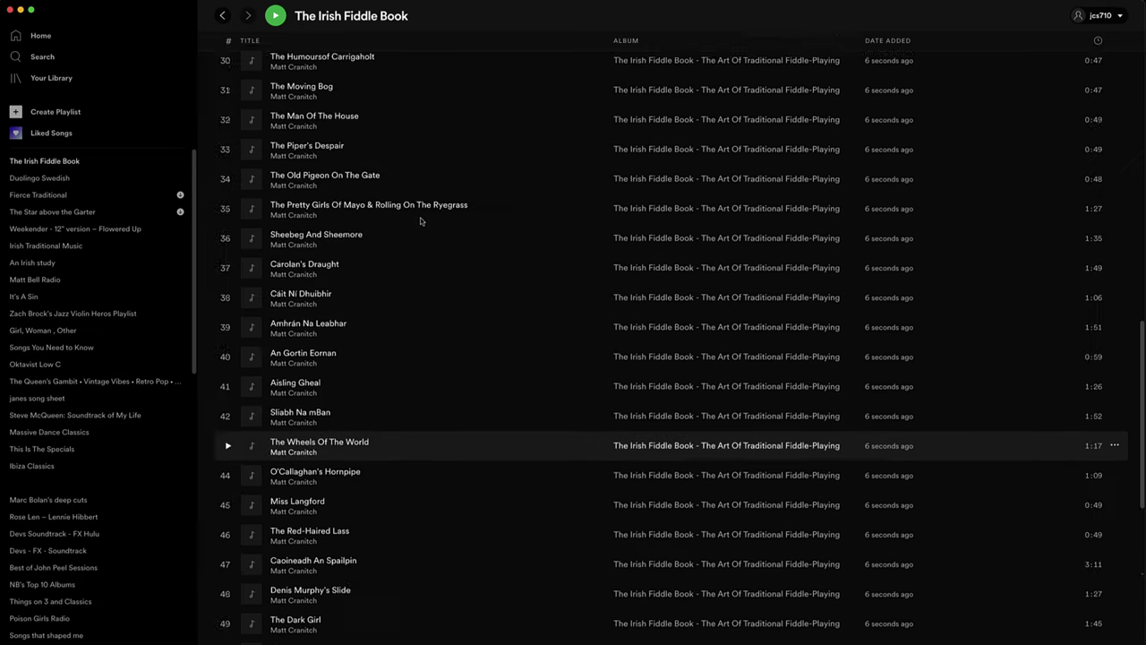
{"action": "scroll", "coordinate": [421, 221], "scroll_direction": "up", "scroll_amount": 5}
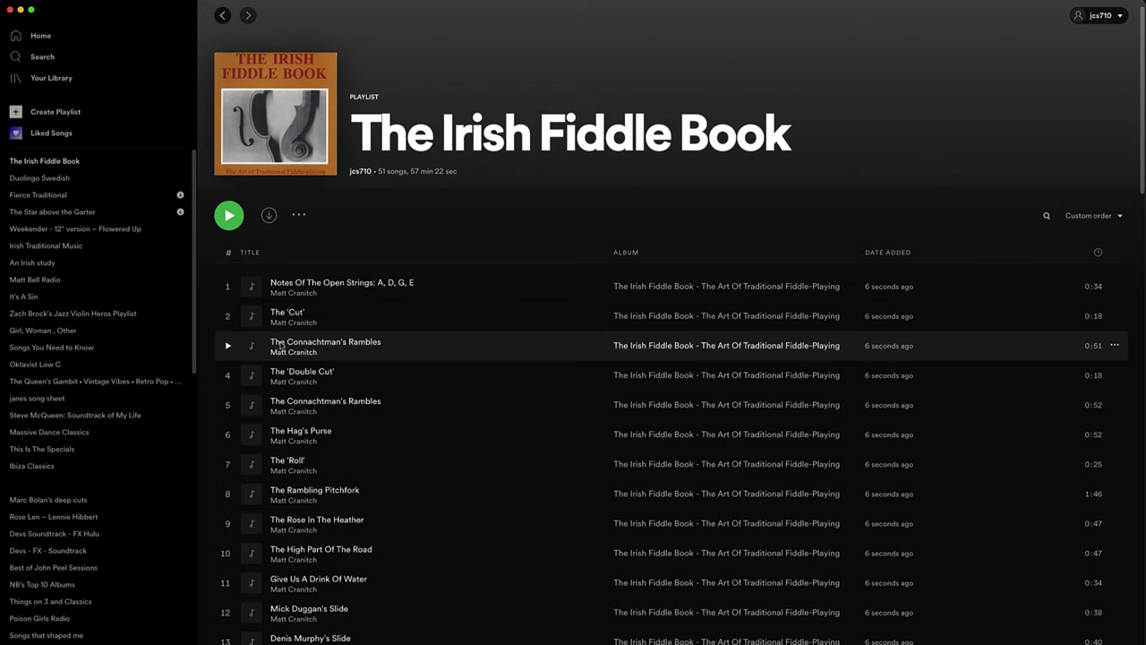
{"action": "left_click", "coordinate": [227, 346]}
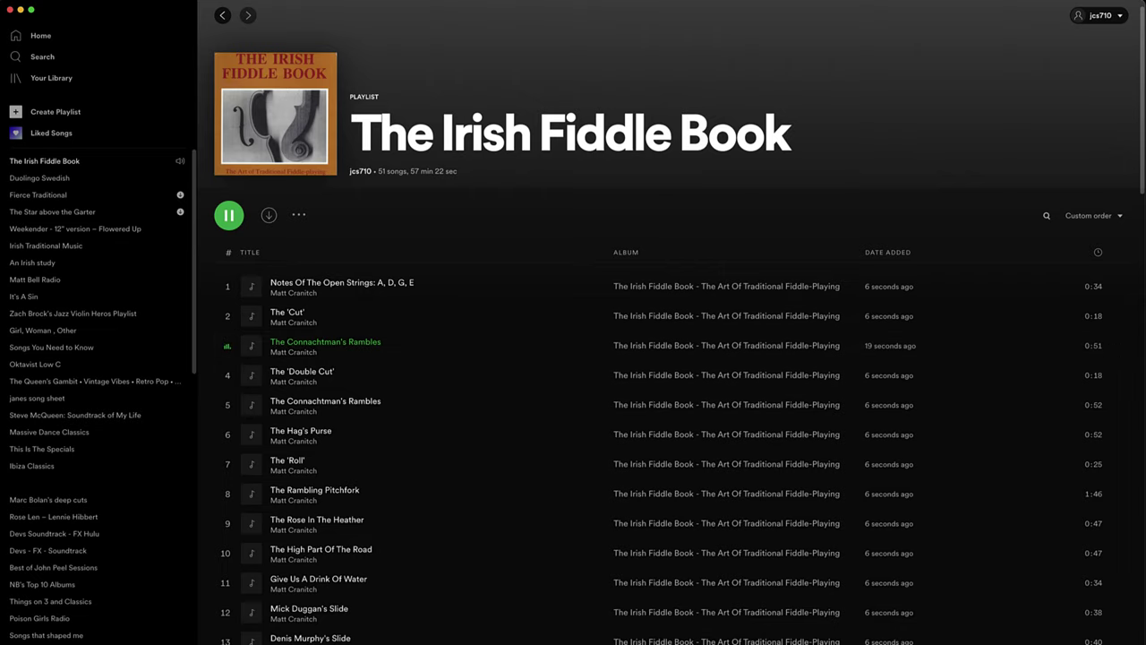
{"action": "key", "text": "space"}
{"action": "left_click", "coordinate": [45, 79]}
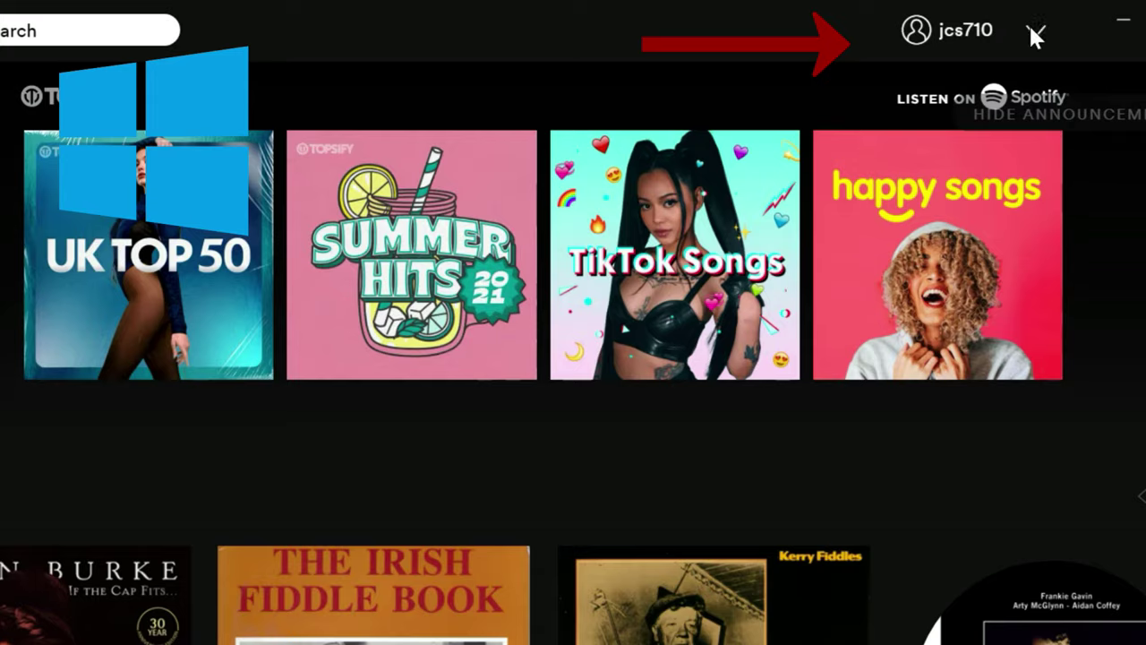
Step: Open the settings in Spotify for Windows and review the Show Local Files option and the song sources
{"action": "left_click", "coordinate": [1011, 26]}
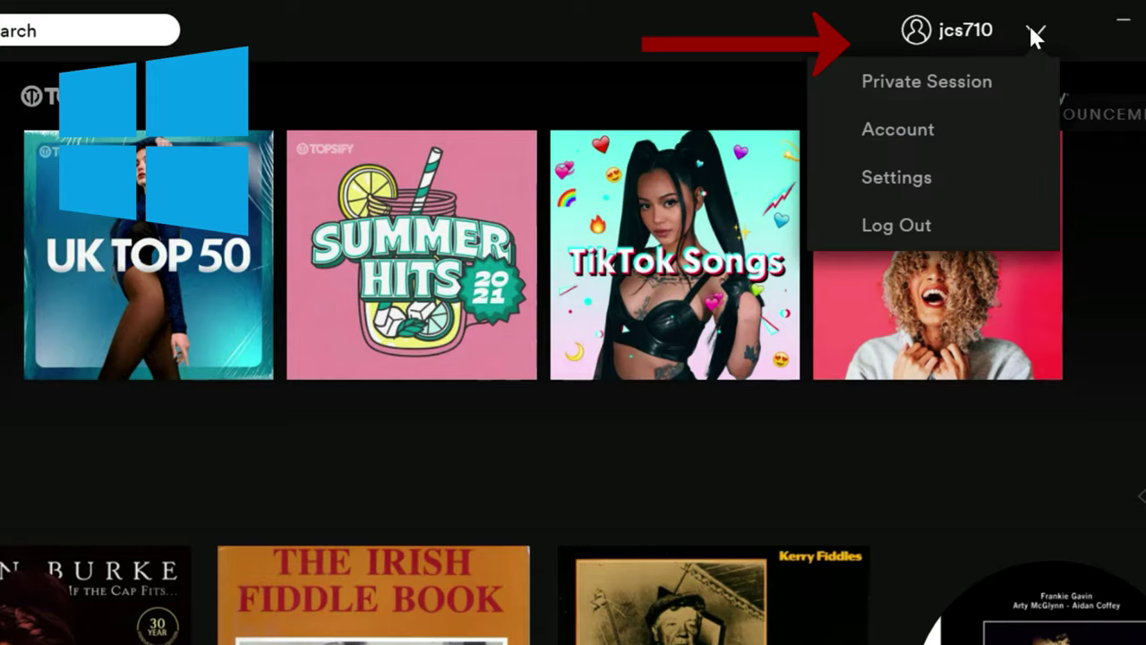
{"action": "left_click", "coordinate": [914, 179]}
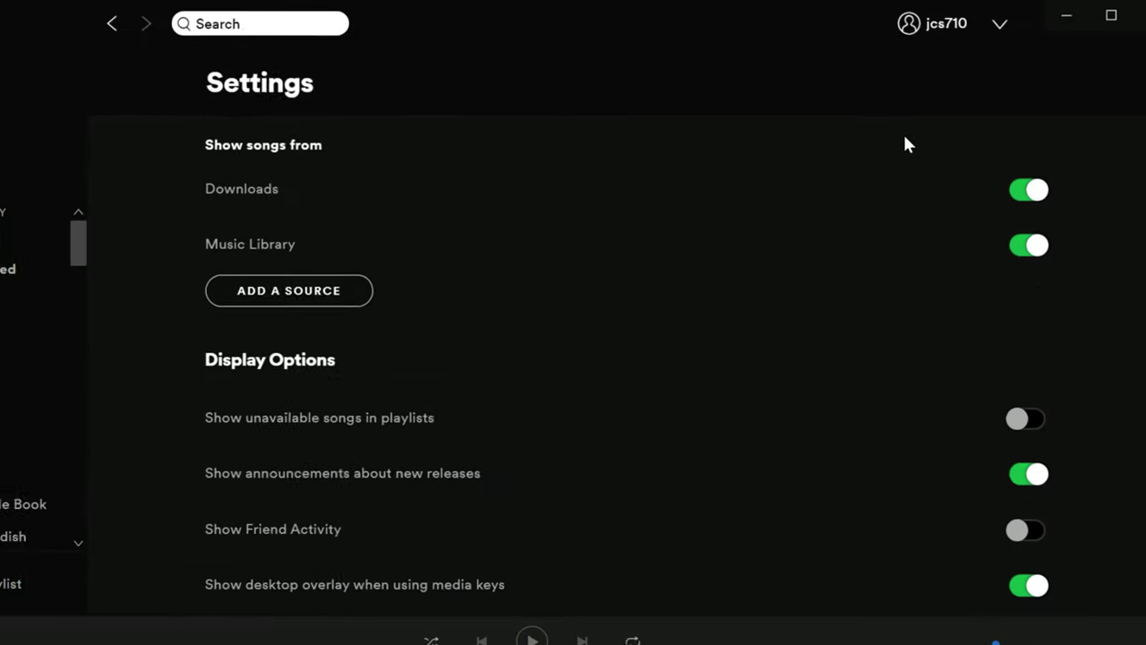
{"action": "scroll", "coordinate": [788, 280], "scroll_direction": "up", "scroll_amount": 1}
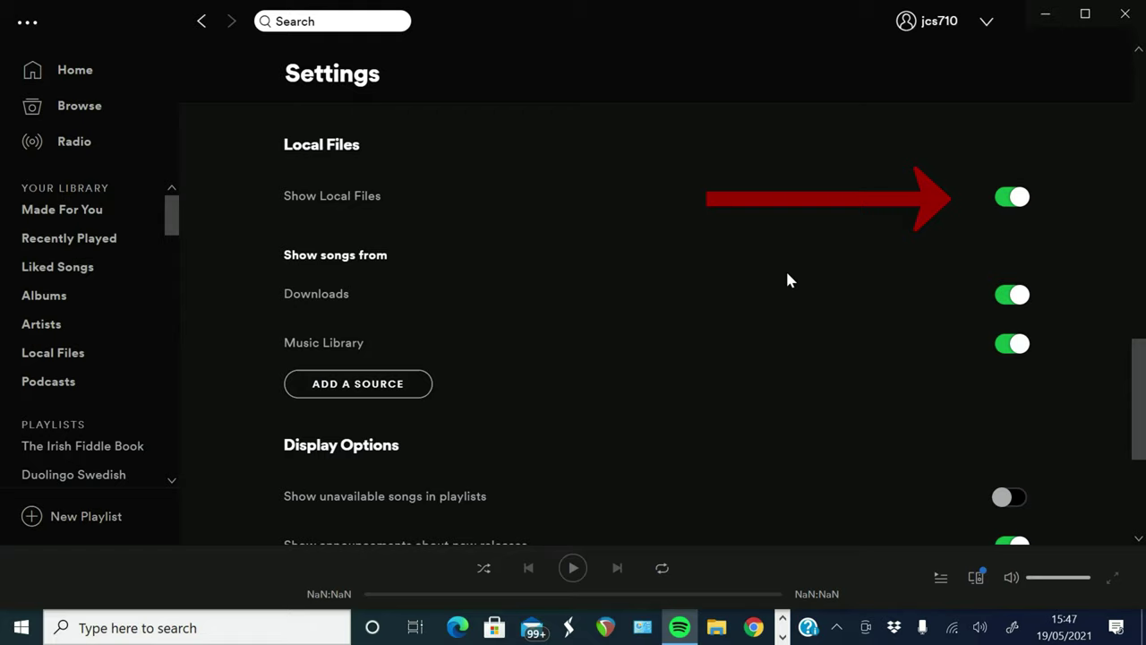
{"action": "scroll", "coordinate": [787, 280], "scroll_direction": "down", "scroll_amount": 2}
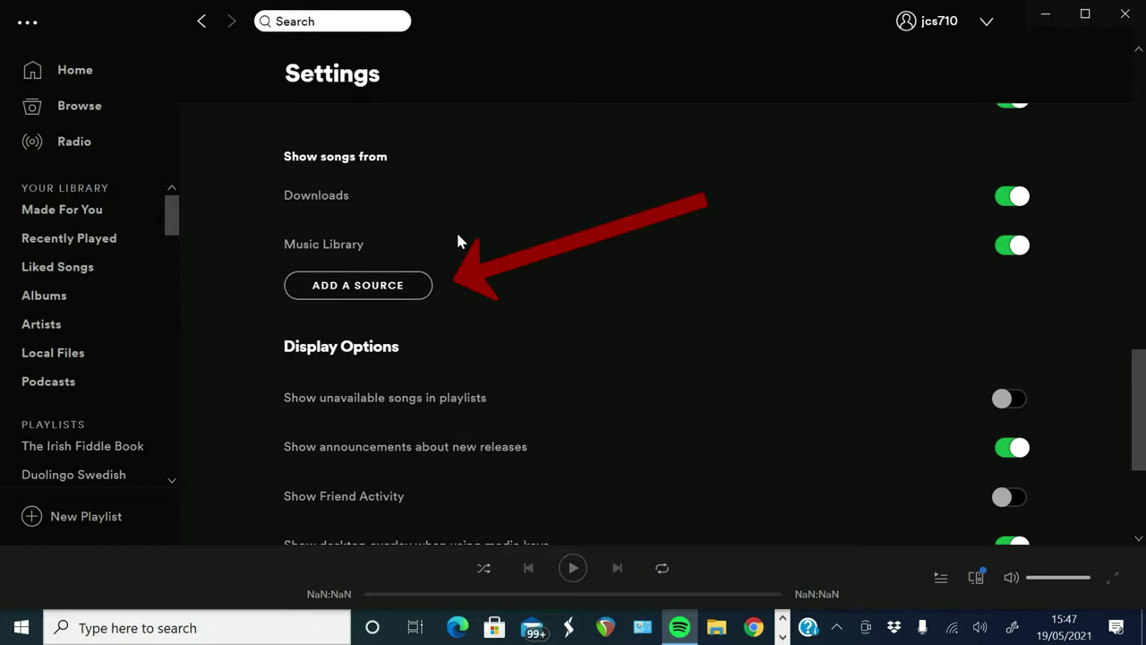
Step: Go back to the Home page, open the application's preferences and look through them from the song sources to Autoplay
{"action": "left_click", "coordinate": [75, 69]}
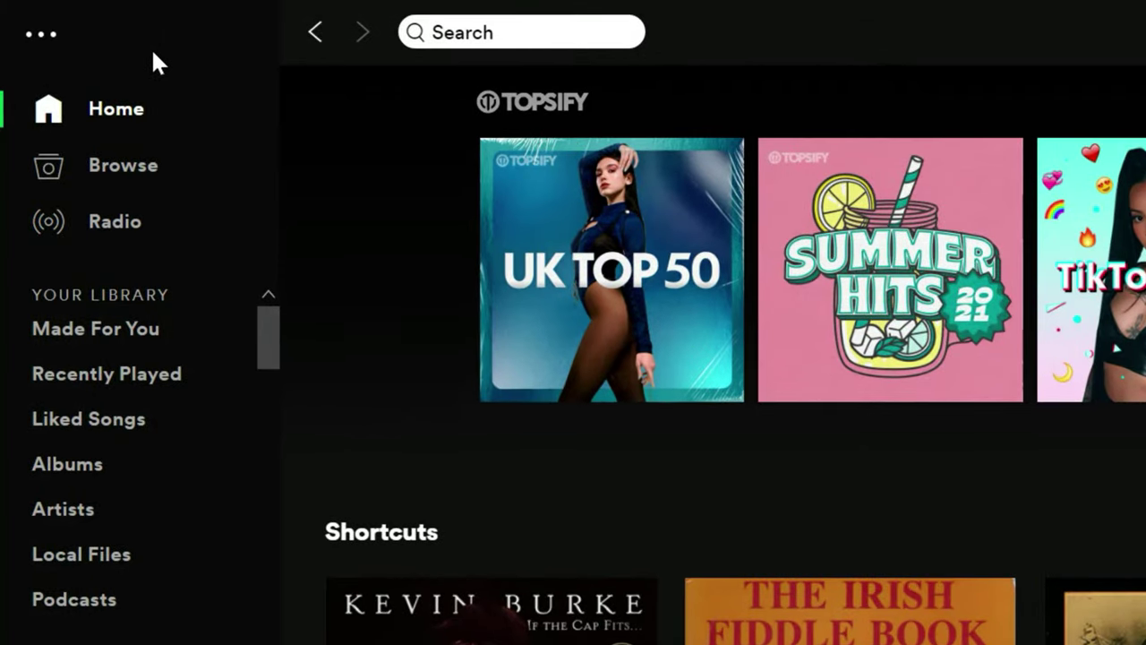
{"action": "left_click", "coordinate": [40, 34]}
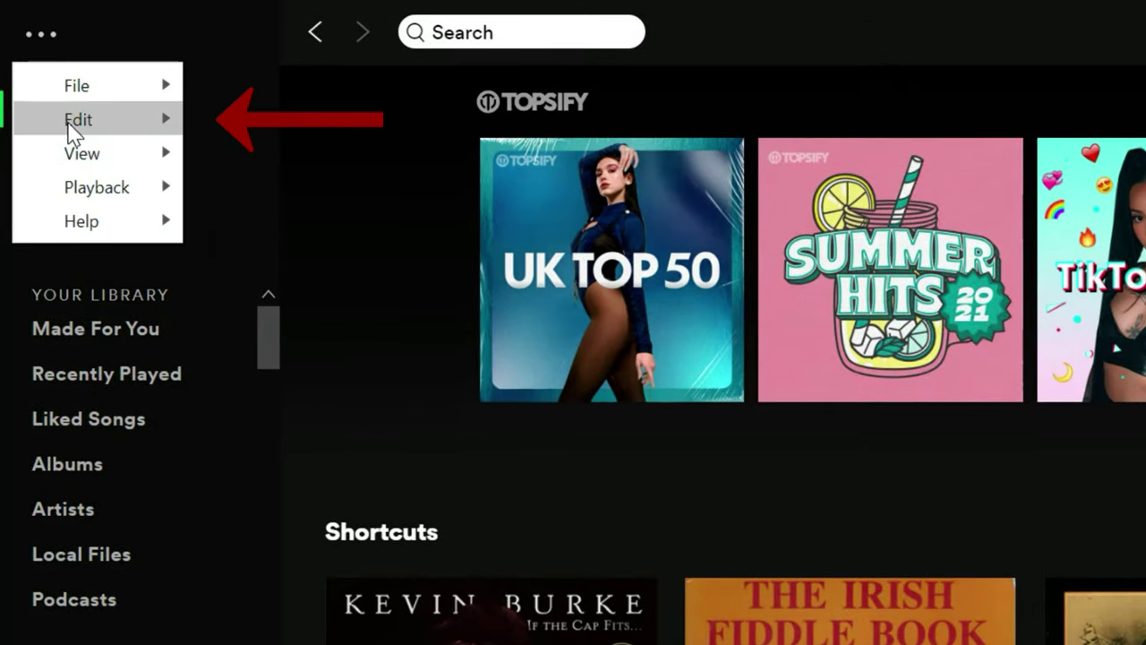
{"action": "mouse_move", "coordinate": [72, 125]}
{"action": "left_click", "coordinate": [263, 493]}
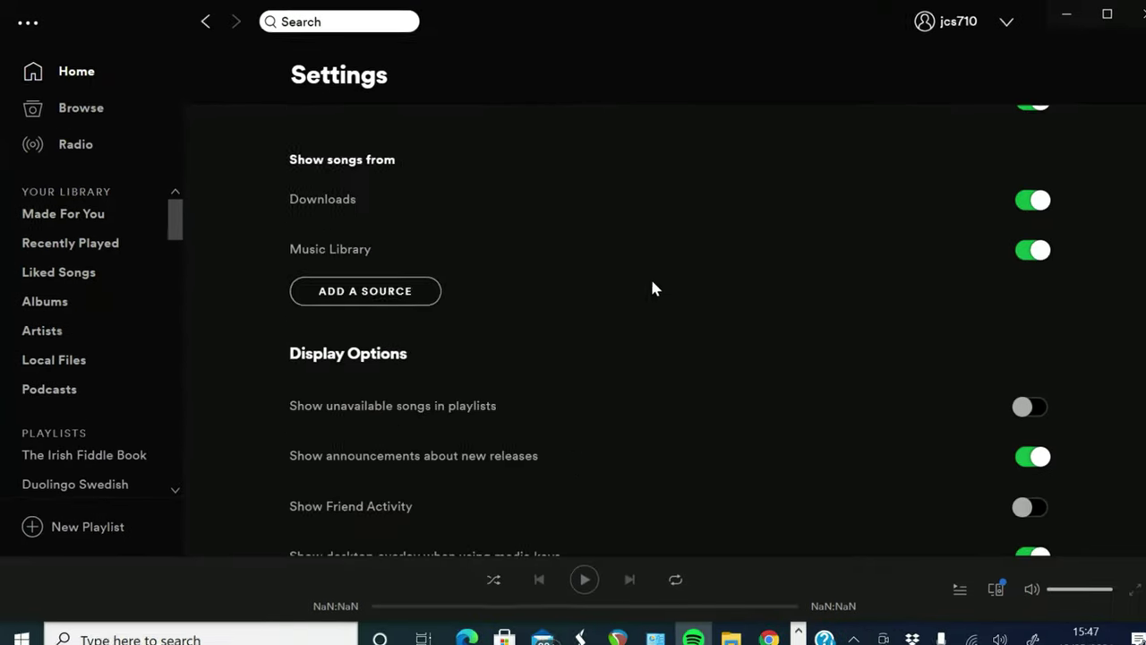
{"action": "scroll", "coordinate": [645, 273], "scroll_direction": "down", "scroll_amount": 5}
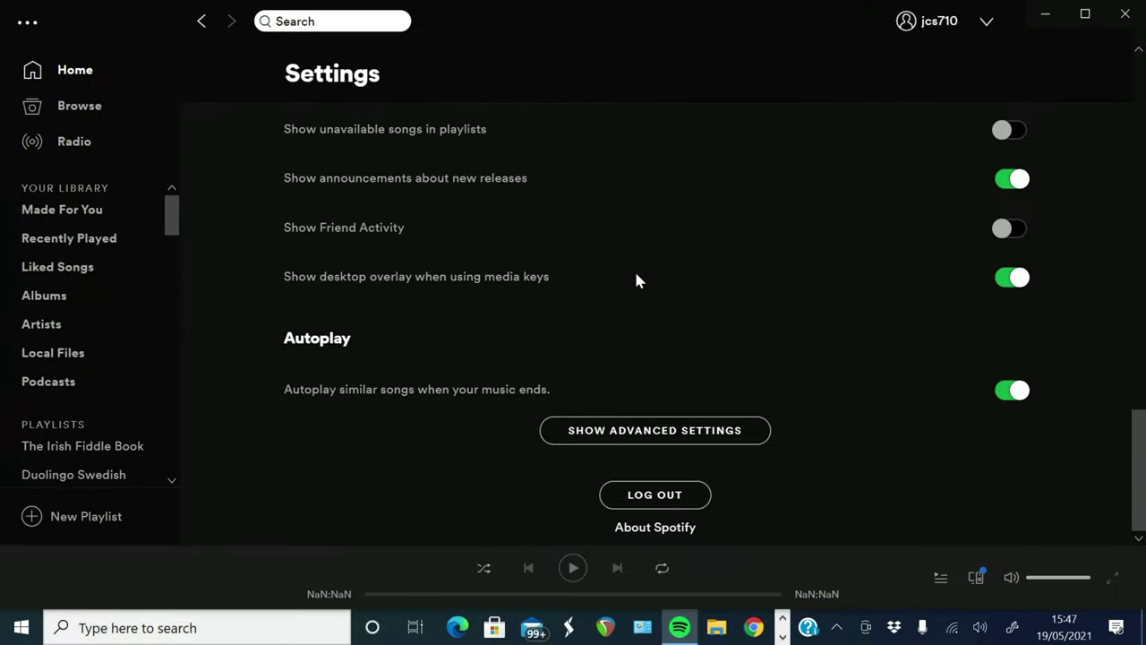
Step: Return to the Home page and open the Local Files collection in the library
{"action": "left_click", "coordinate": [75, 70]}
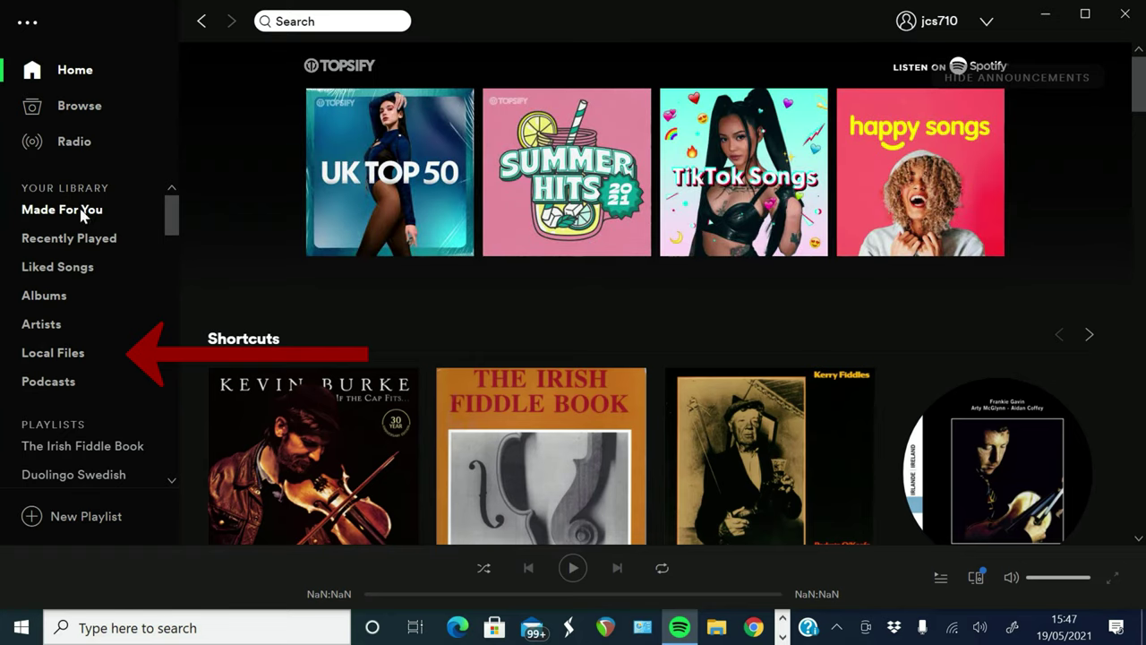
{"action": "left_click", "coordinate": [54, 353]}
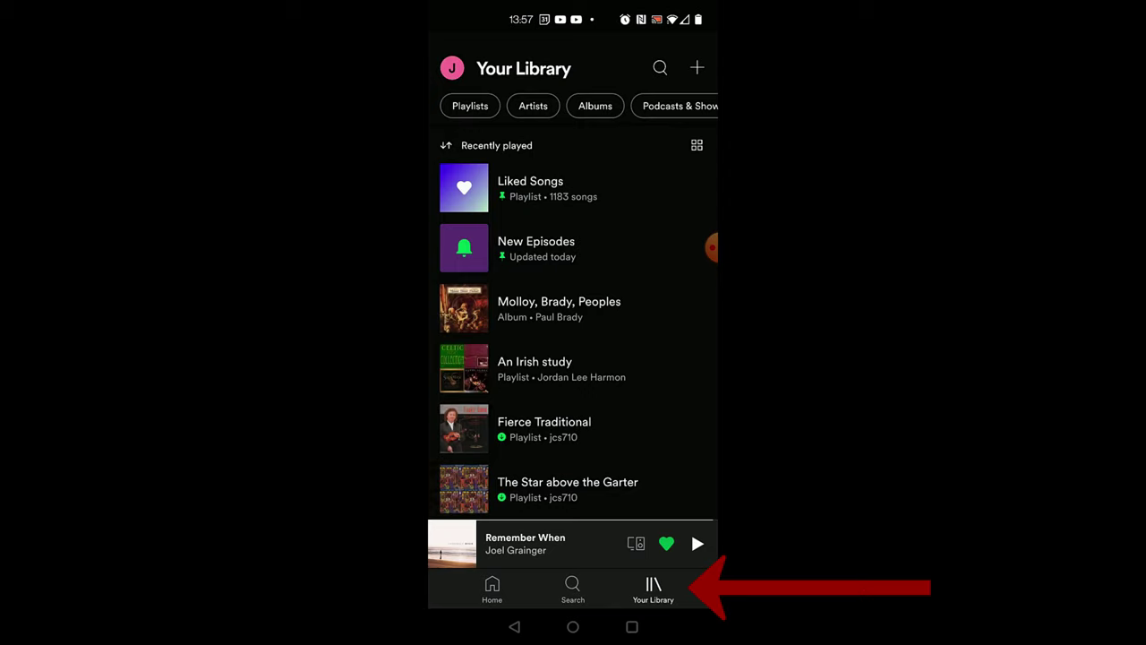
Step: In Spotify on the Android phone, filter the library to playlists, open The Irish Fiddle Book and turn on its download
{"action": "left_click", "coordinate": [470, 106]}
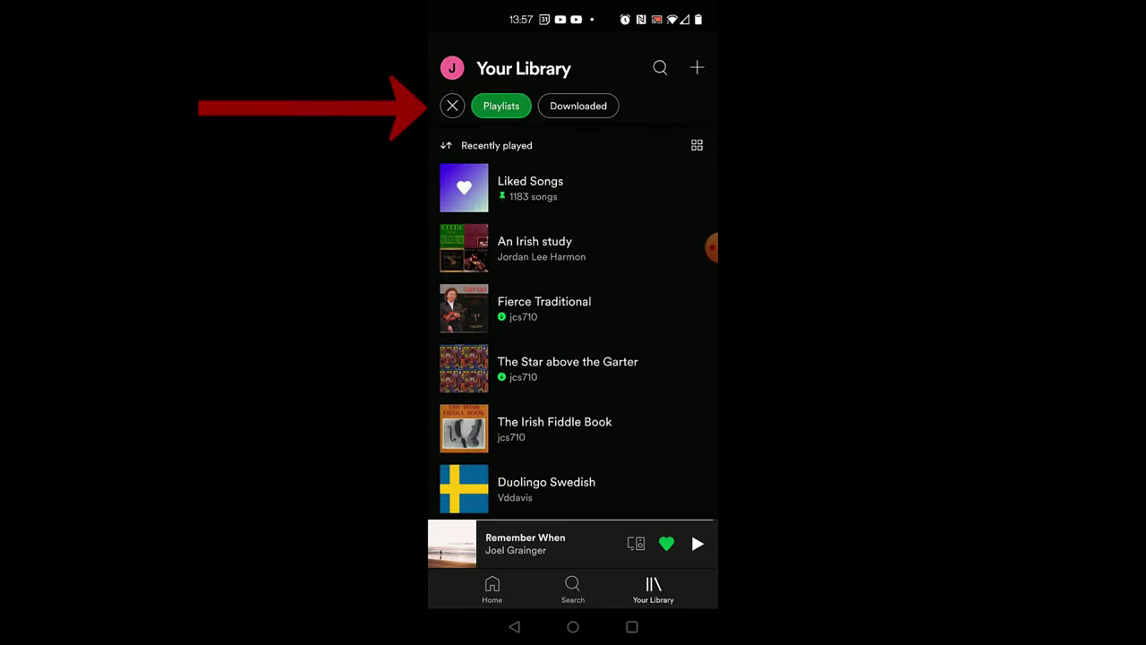
{"action": "scroll", "coordinate": [573, 305], "scroll_direction": "down", "scroll_amount": 2}
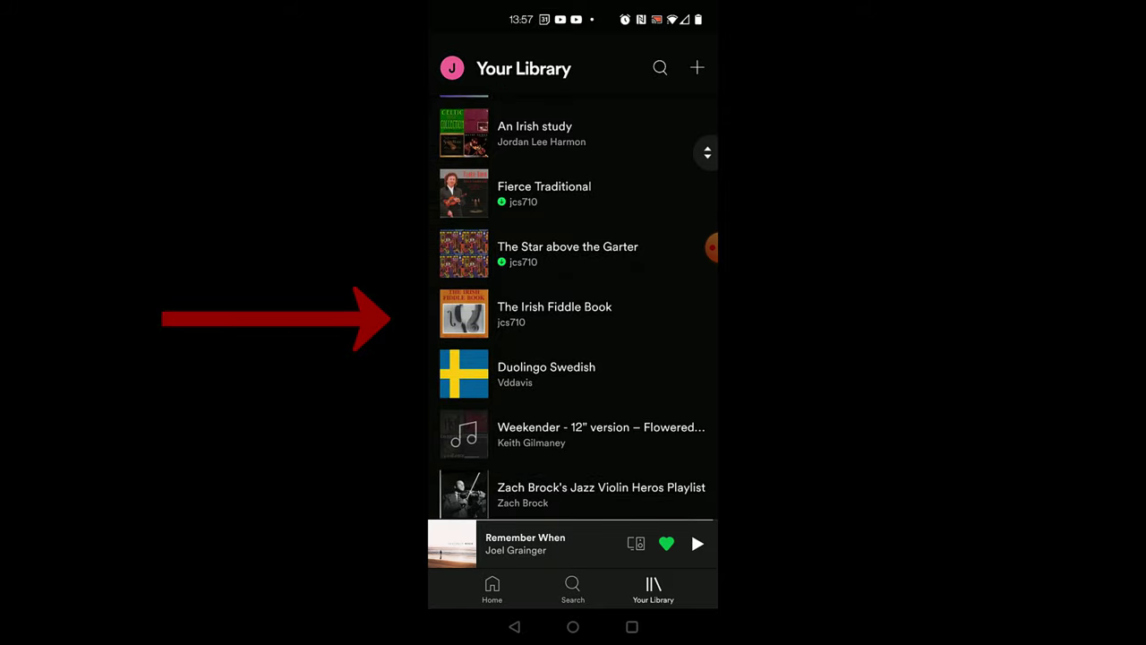
{"action": "left_click", "coordinate": [554, 312]}
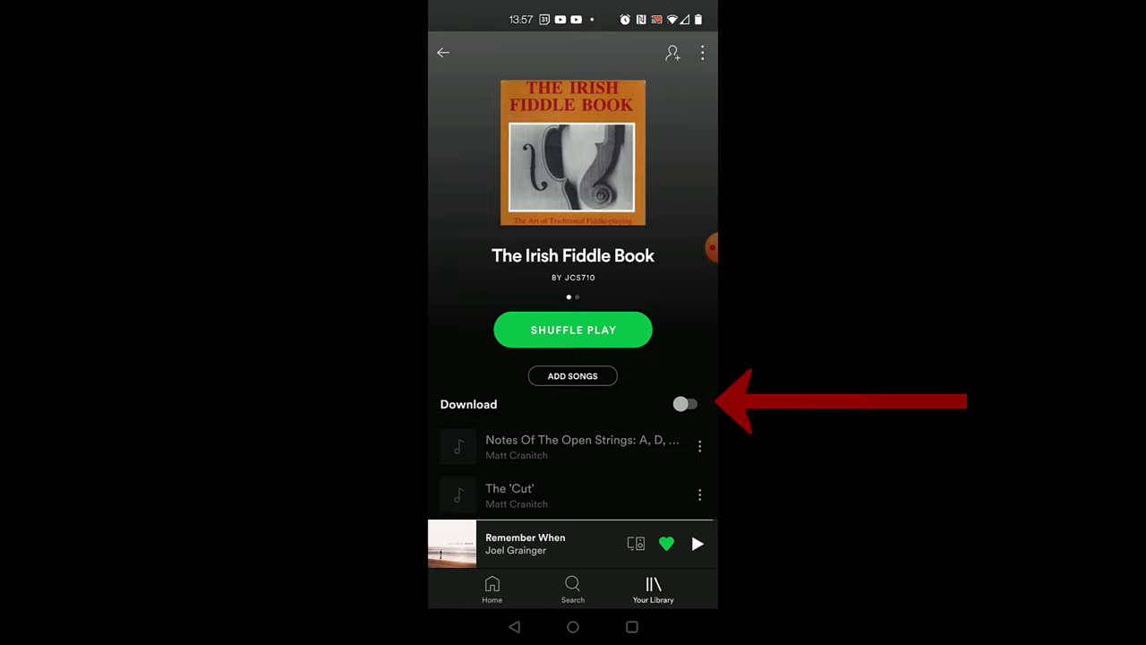
{"action": "left_click", "coordinate": [686, 404]}
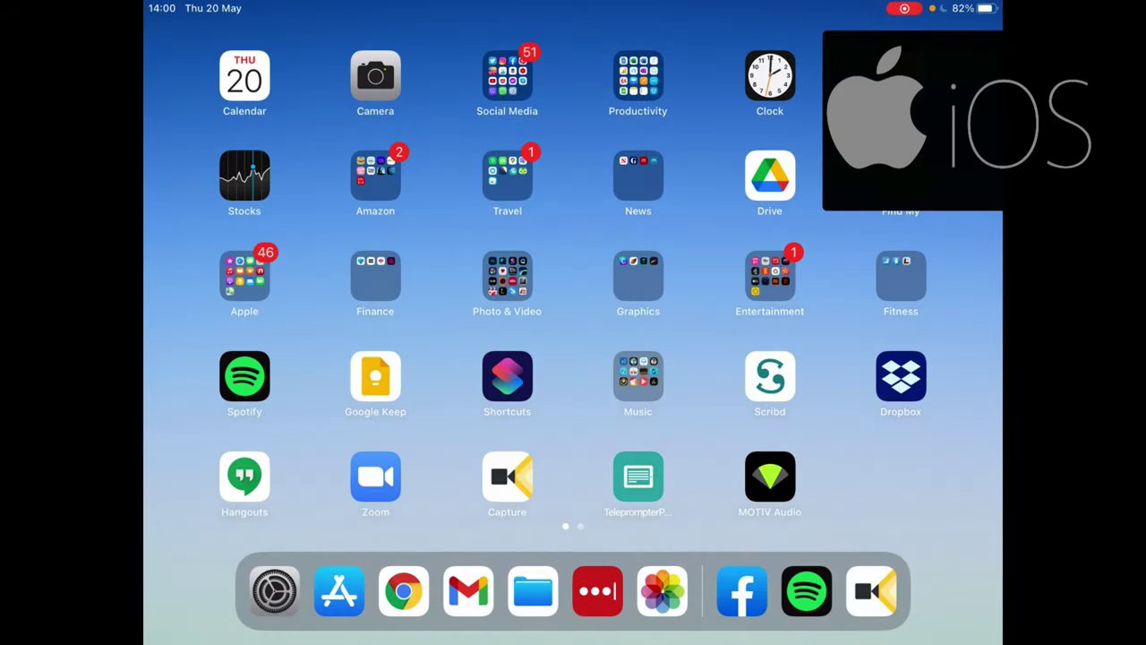
Step: Switch to Spotify on the iPad, open The Irish Fiddle Book from the library's playlists and download it
{"action": "left_click", "coordinate": [244, 376]}
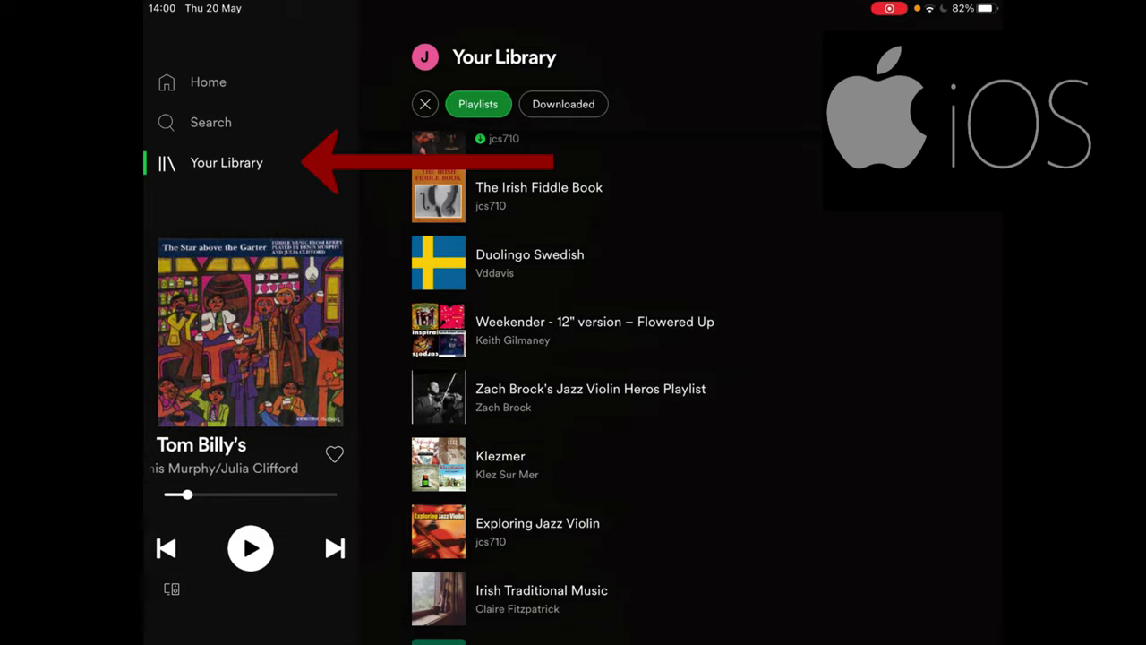
{"action": "scroll", "coordinate": [555, 385], "scroll_direction": "up", "scroll_amount": 5}
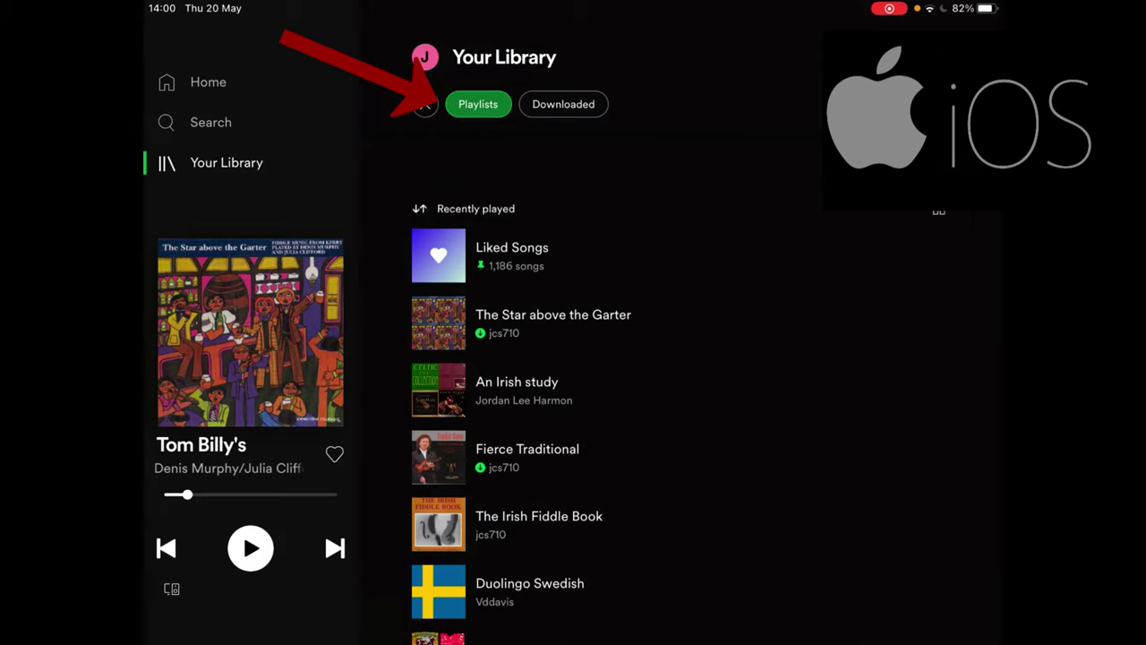
{"action": "scroll", "coordinate": [555, 358], "scroll_direction": "down", "scroll_amount": 3}
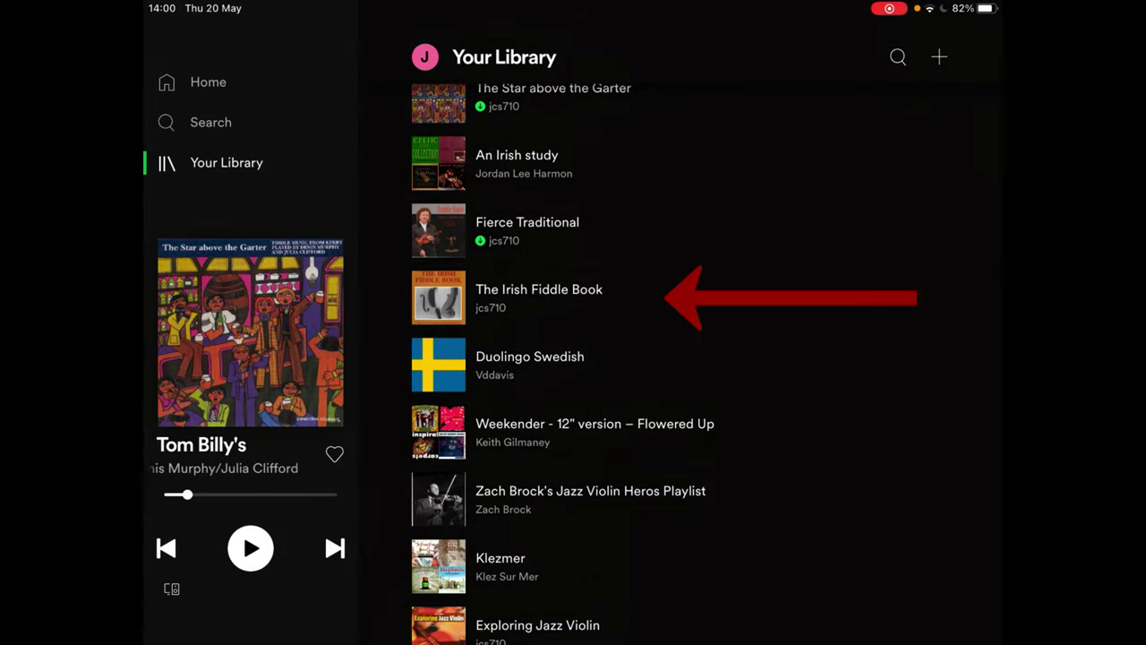
{"action": "left_click", "coordinate": [539, 296]}
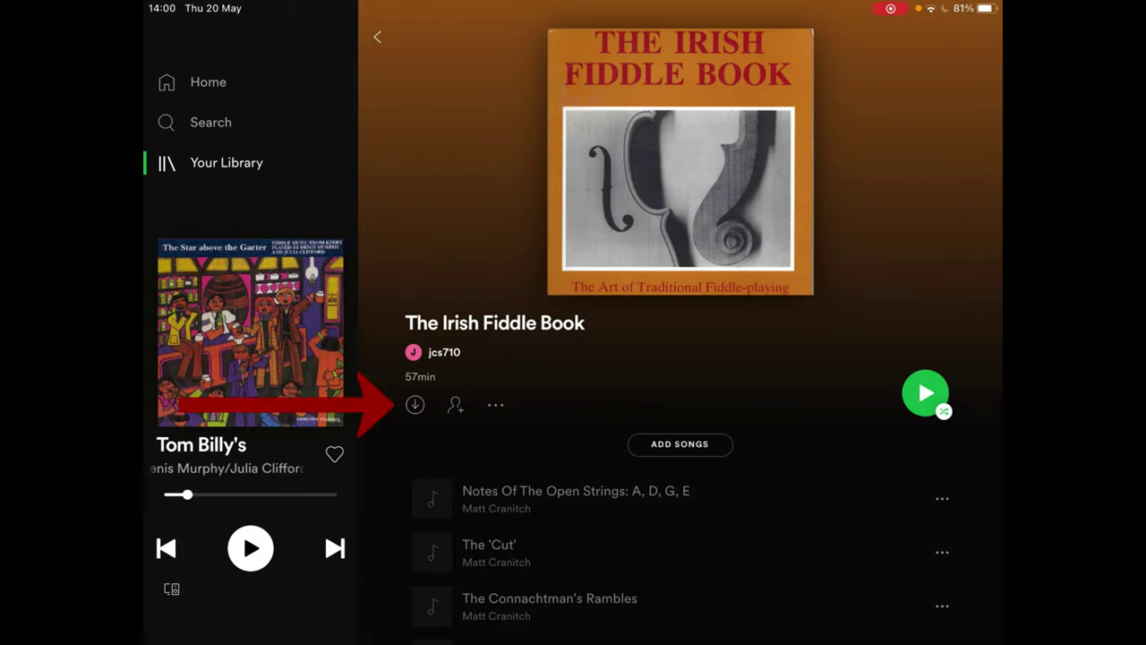
{"action": "left_click", "coordinate": [415, 404]}
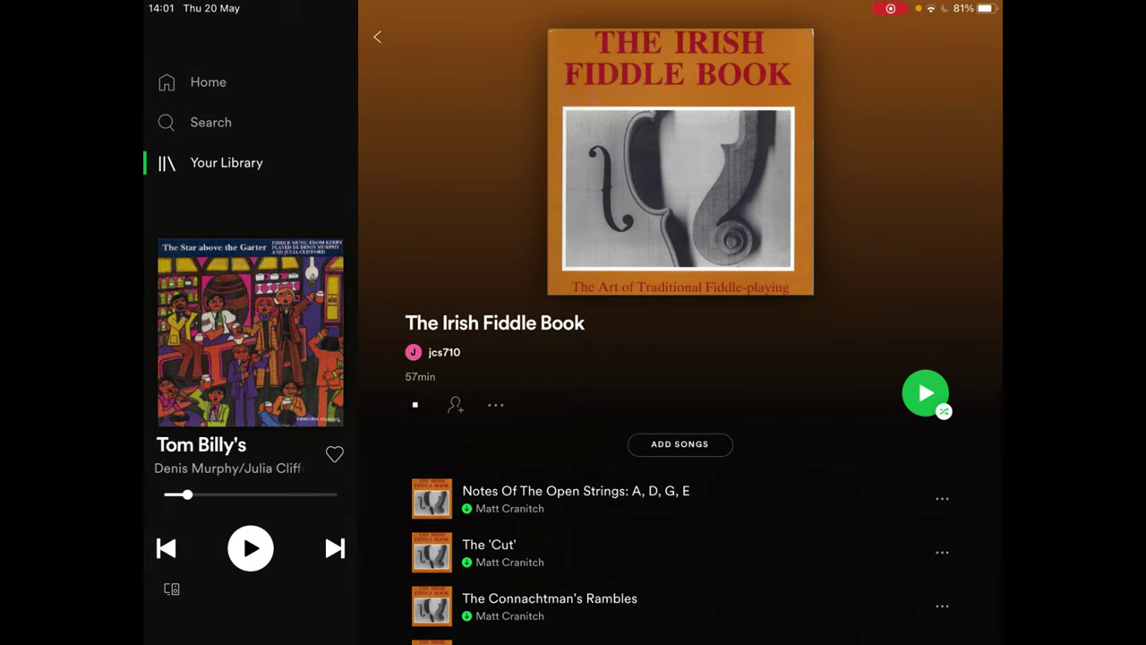
Step: Return to the library, open the Exploring Jazz Violin playlist and start downloading it
{"action": "left_click", "coordinate": [377, 37]}
{"action": "scroll", "coordinate": [681, 376], "scroll_direction": "down", "scroll_amount": 2}
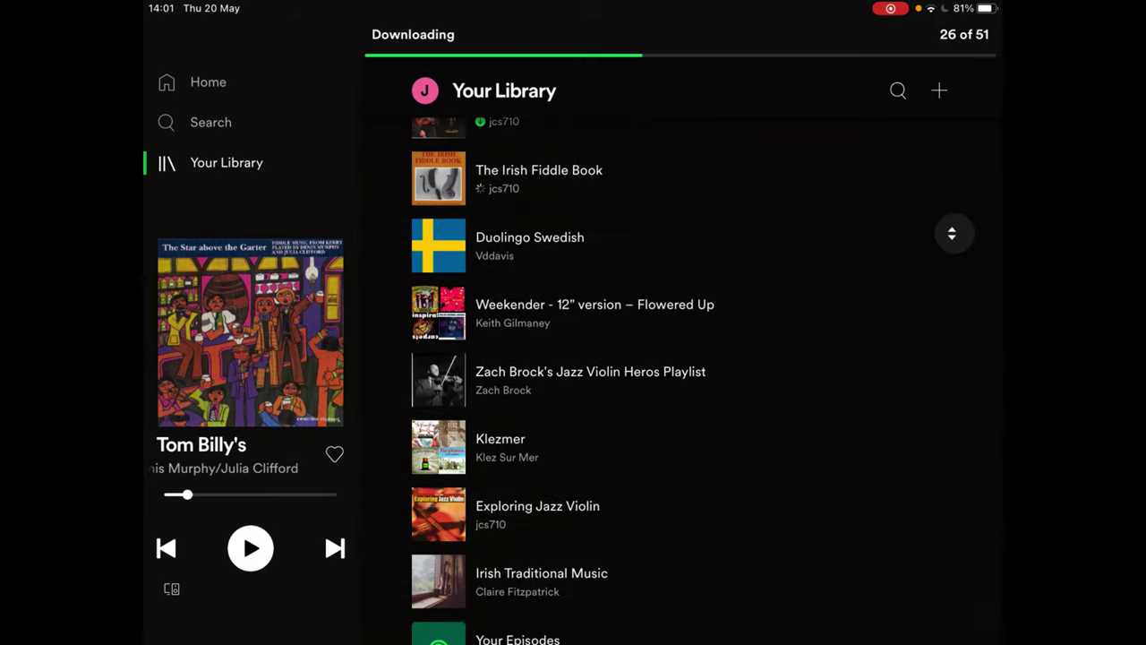
{"action": "scroll", "coordinate": [680, 376], "scroll_direction": "down", "scroll_amount": 2}
{"action": "left_click", "coordinate": [537, 372]}
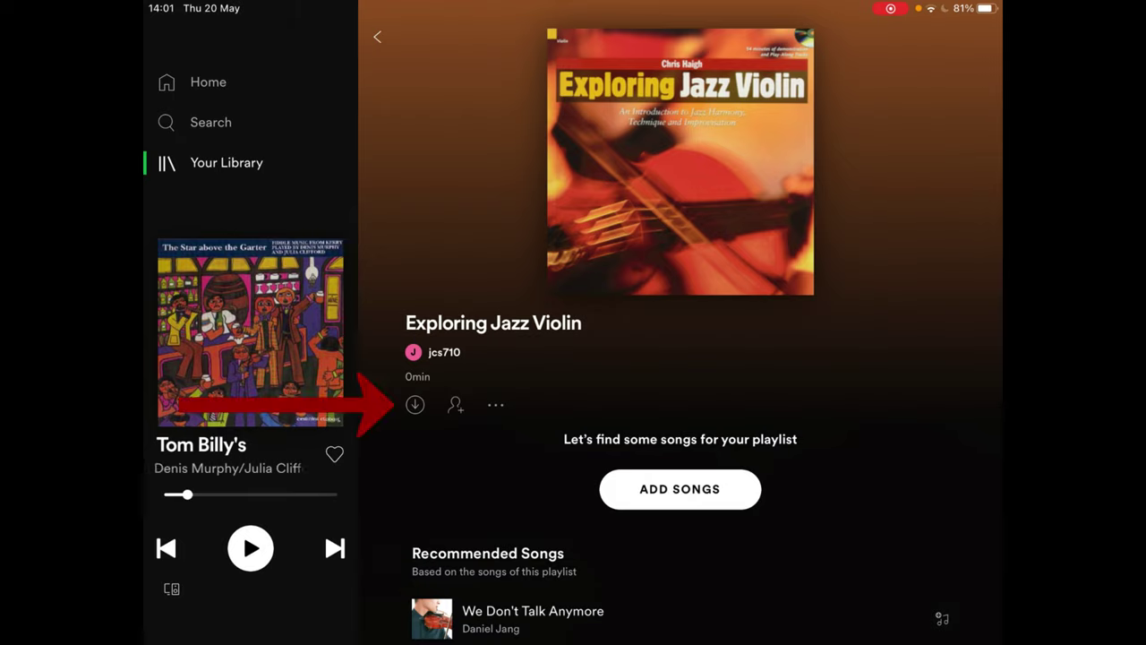
{"action": "left_click", "coordinate": [415, 405]}
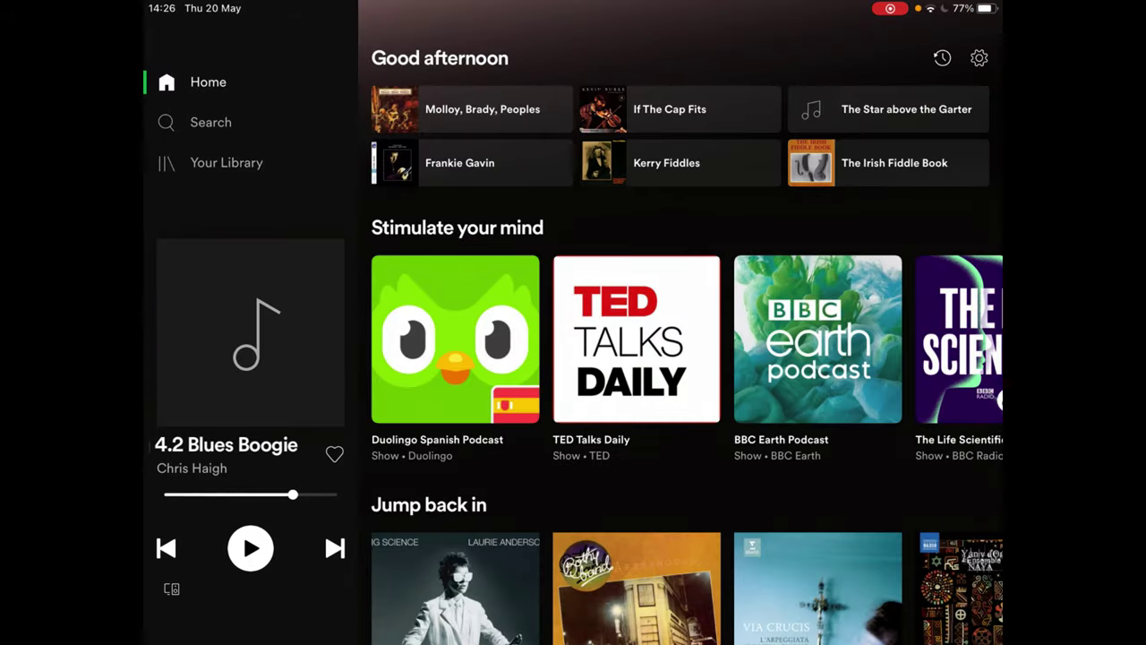
Step: Close Spotify completely on the iPad and launch it again
{"action": "left_click_drag", "start_coordinate": [574, 640], "coordinate": [574, 403]}
{"action": "left_click_drag", "start_coordinate": [837, 174], "coordinate": [837, 27]}
{"action": "left_click", "coordinate": [636, 469]}
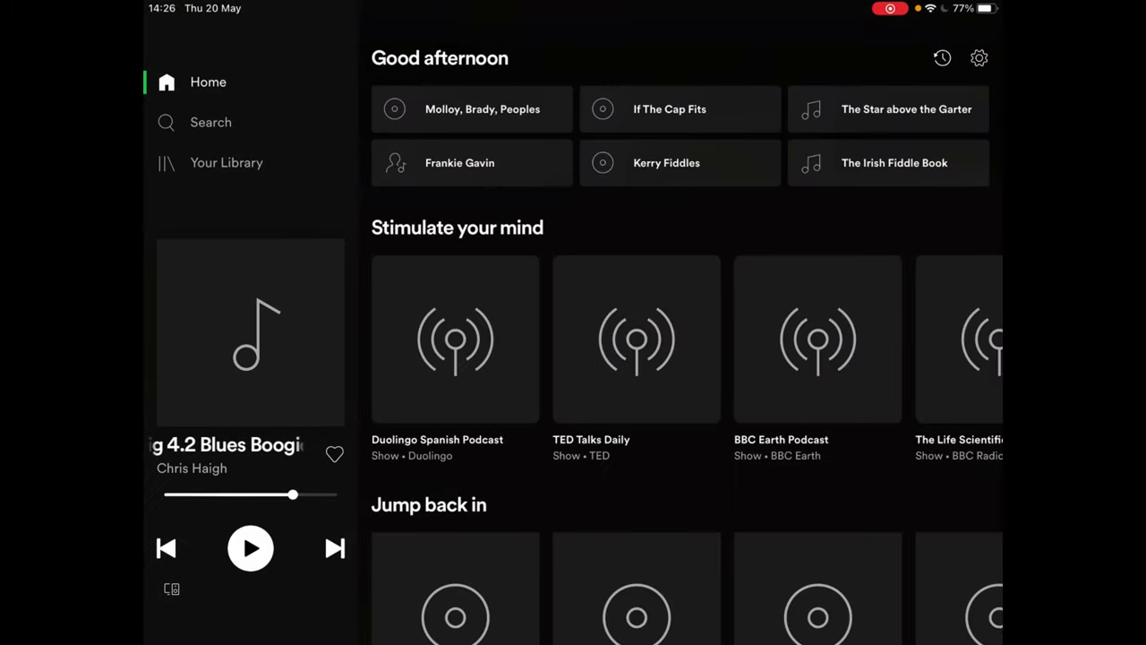
Step: Open the Exploring Jazz Violin playlist from the library and check its downloaded tracks
{"action": "left_click", "coordinate": [226, 162]}
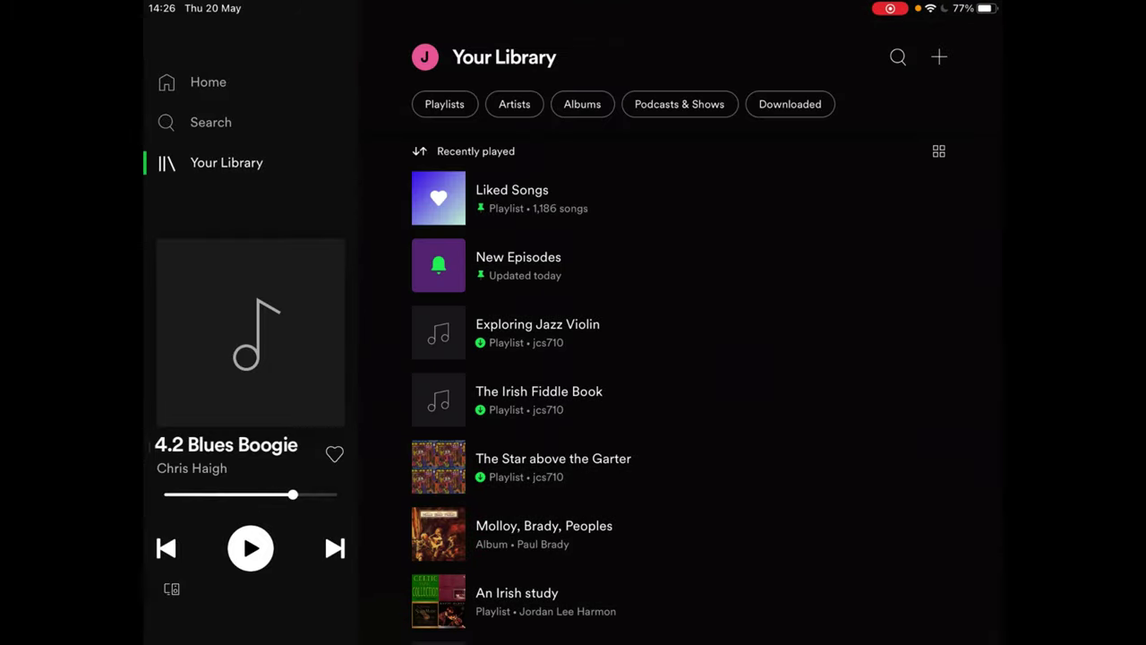
{"action": "left_click", "coordinate": [537, 331]}
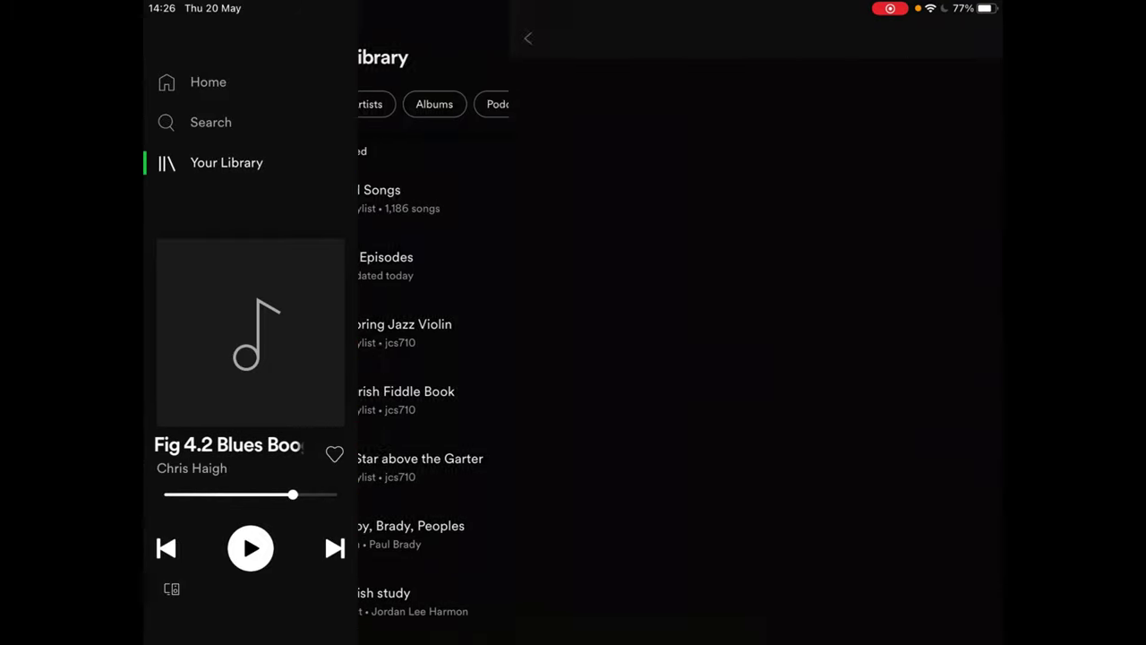
{"action": "scroll", "coordinate": [681, 403], "scroll_direction": "down", "scroll_amount": 5}
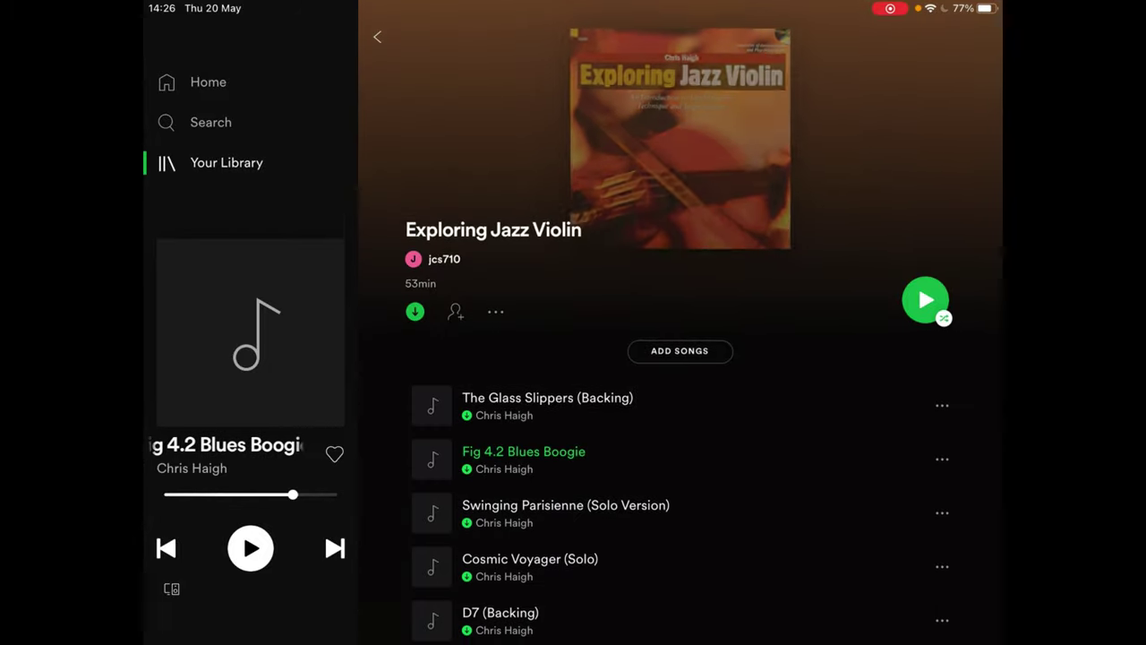